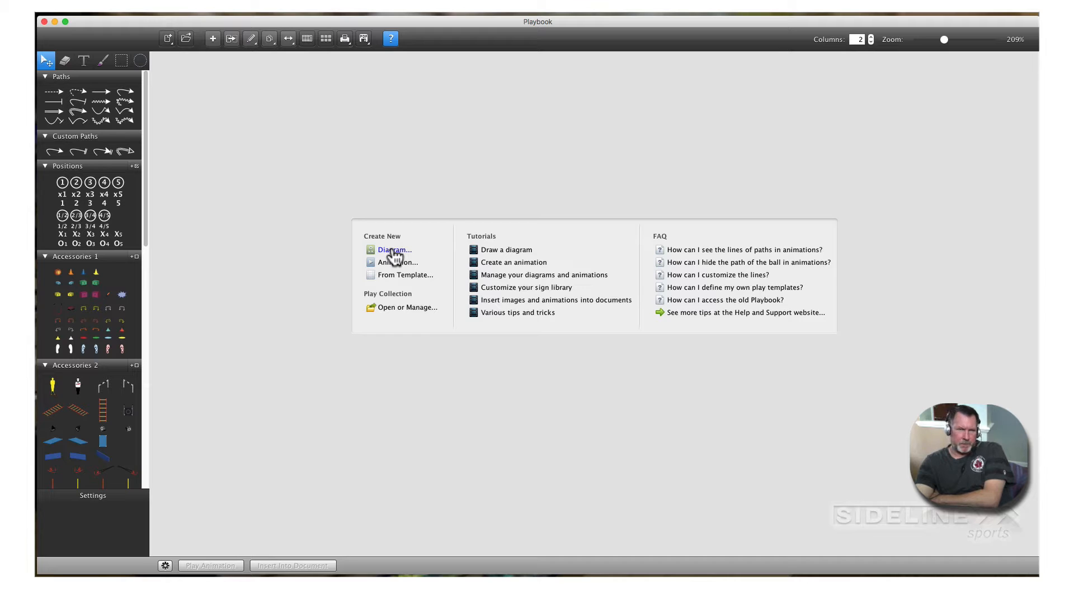
Create a new diagram named "Sideline Sports XS Playbook".
{"action": "left_click", "coordinate": [395, 251]}
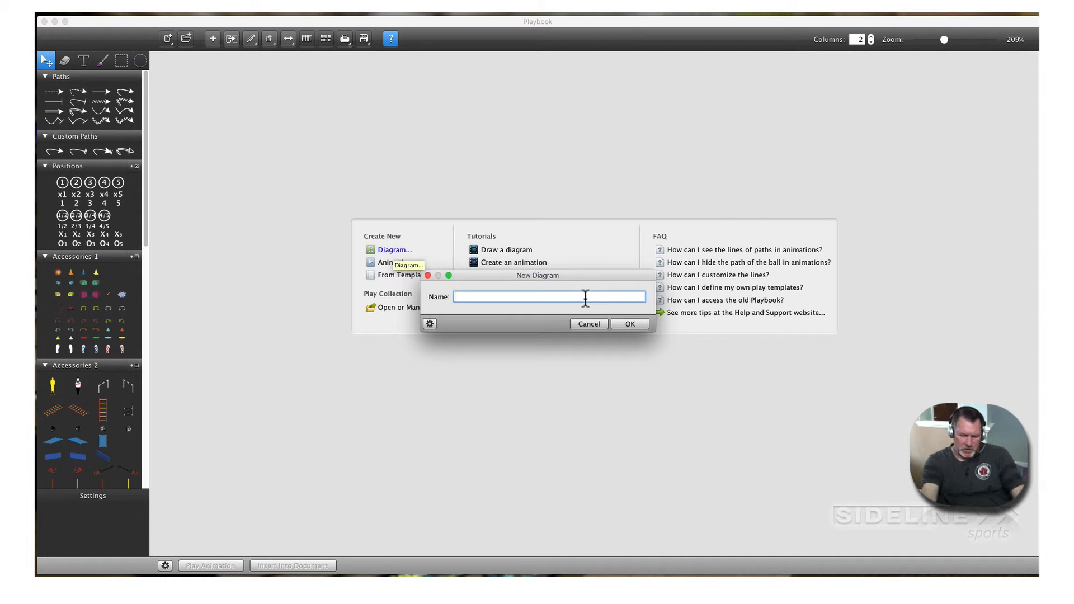
{"action": "type", "text": "Sidel"}
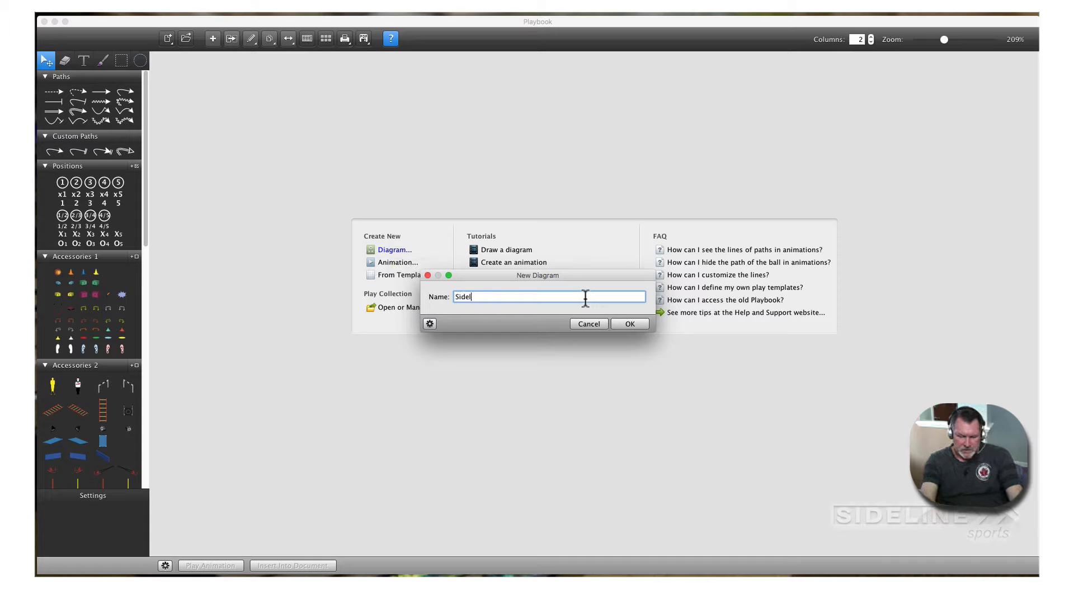
{"action": "type", "text": "ine Sports XS Playbook"}
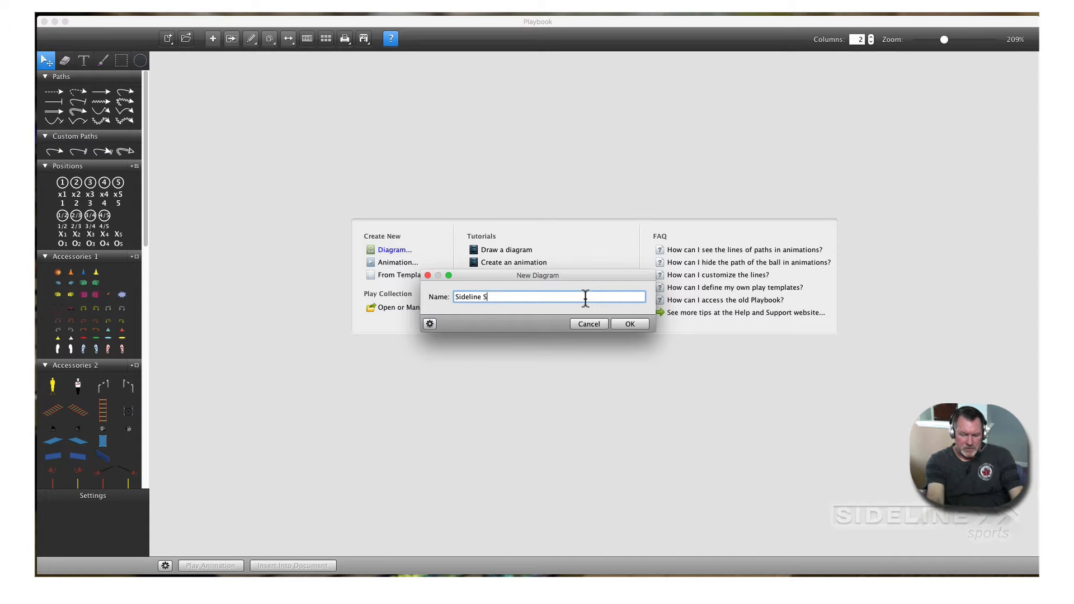
{"action": "left_click", "coordinate": [630, 325]}
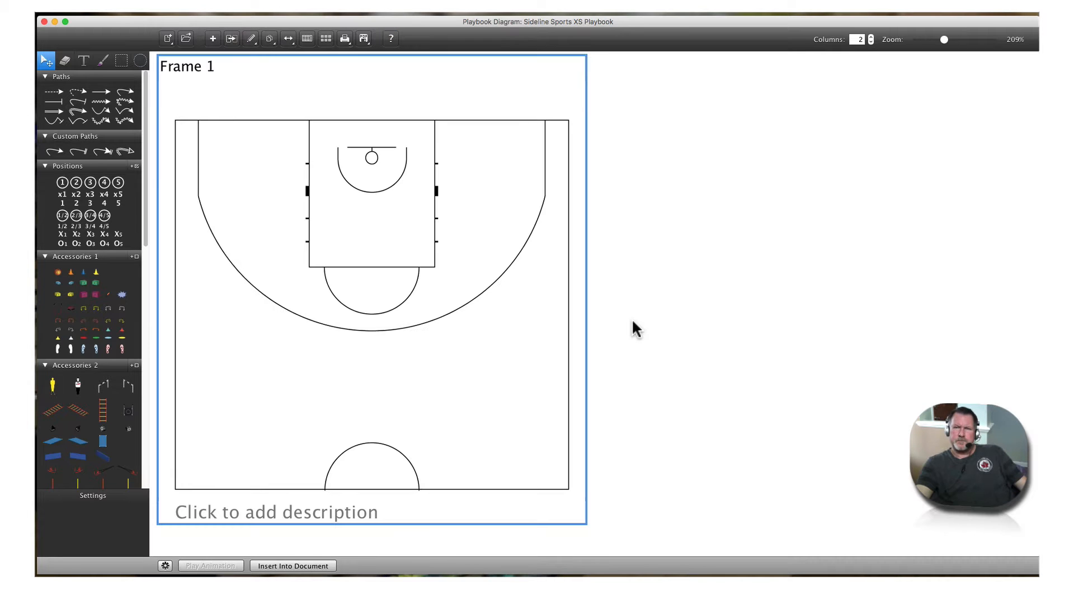
Look over the Positions signs in the Sign Collection Library and close it.
{"action": "key", "text": "ctrl+Right"}
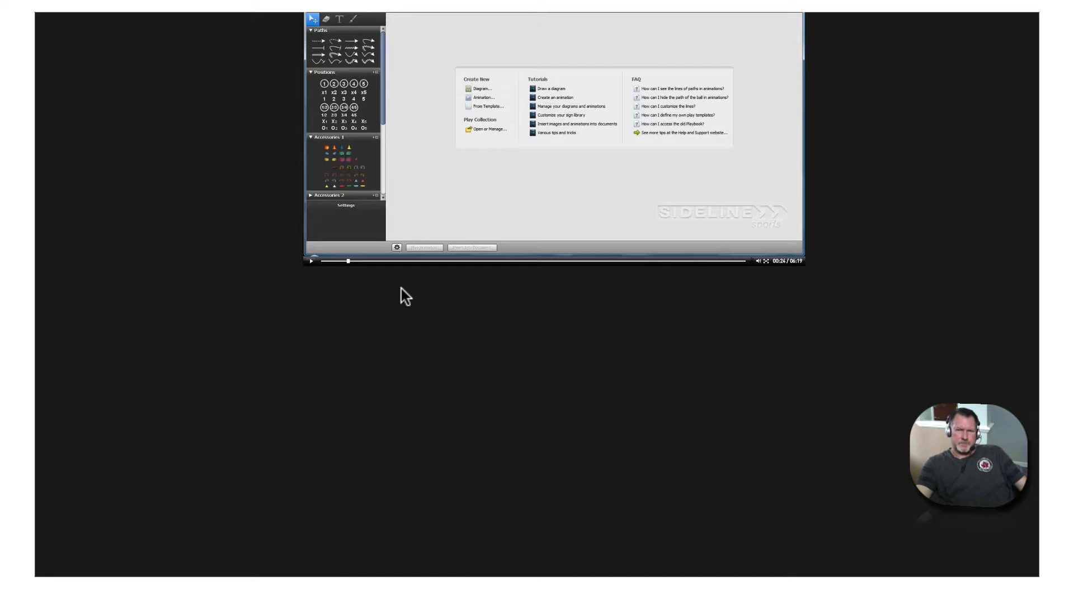
{"action": "key", "text": "ctrl+Left"}
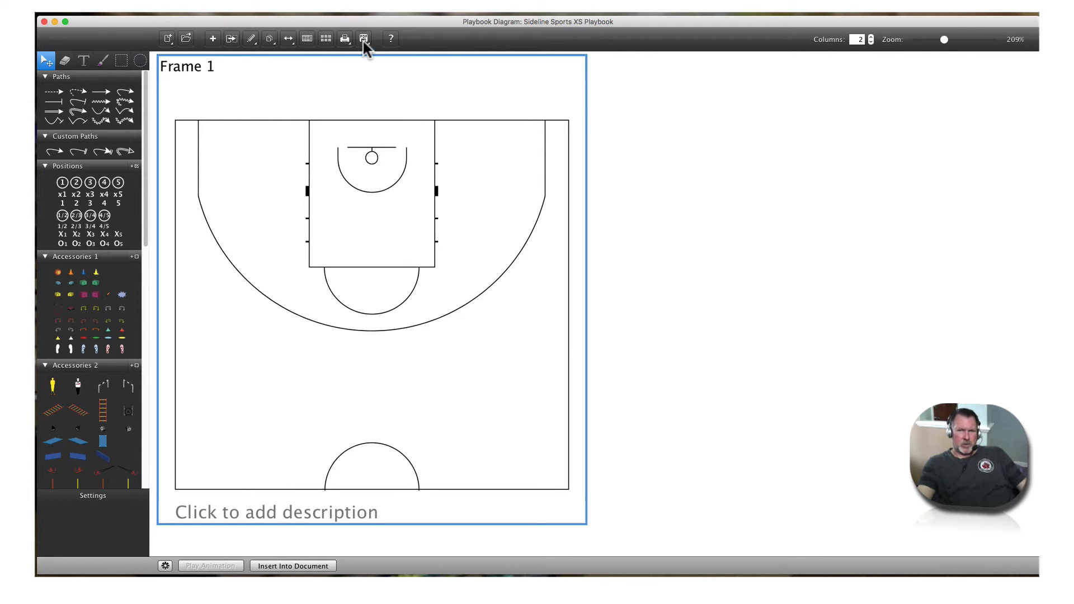
{"action": "left_click", "coordinate": [325, 40]}
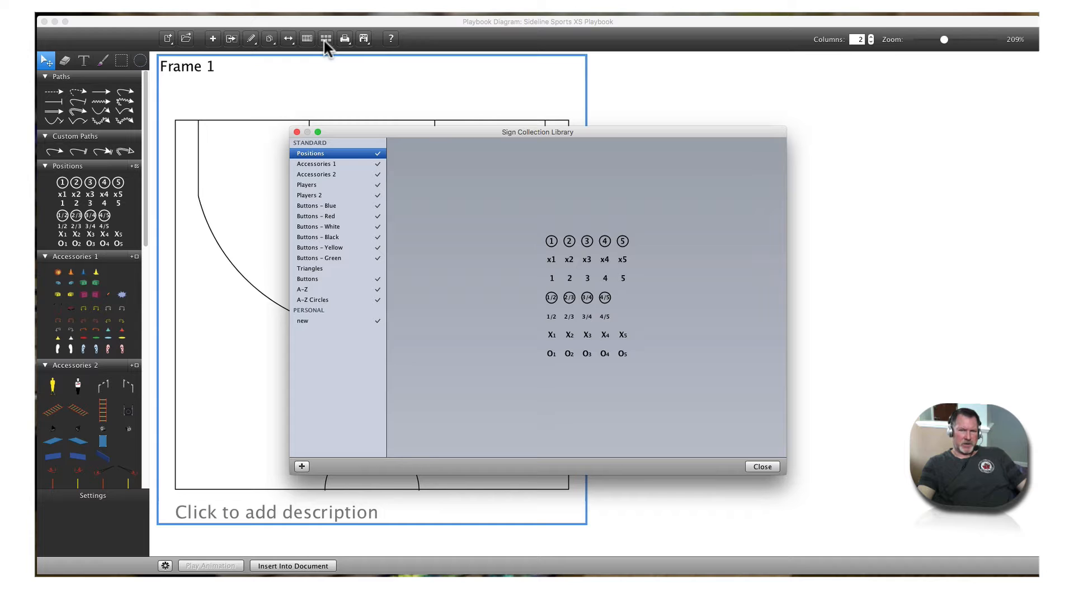
{"action": "left_click", "coordinate": [296, 132]}
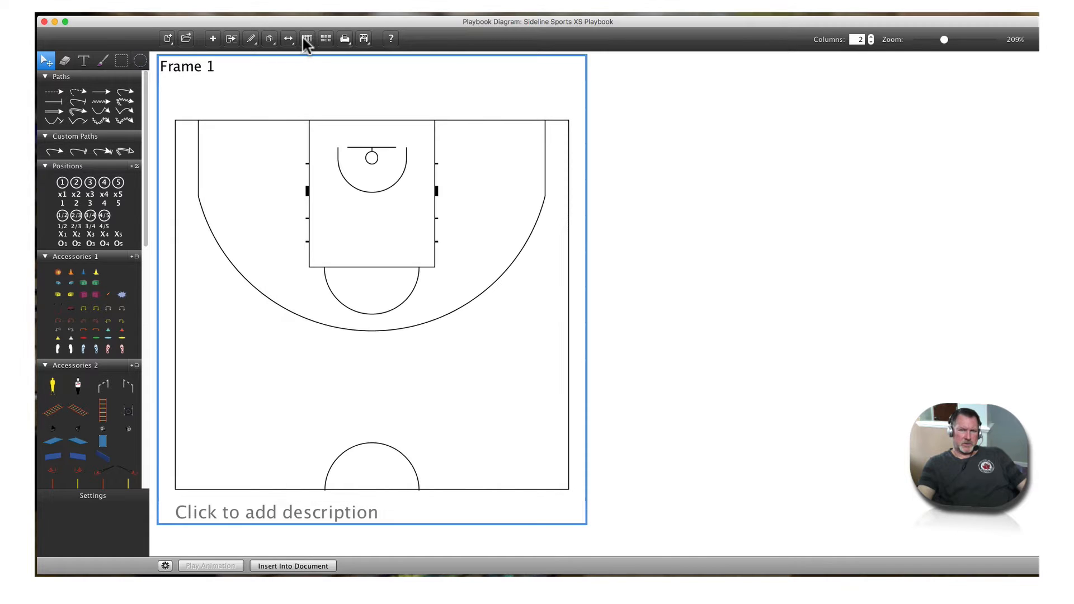
Browse the NBA, NCAA, High School and Empty court images, and set the frame's background to the FIBA Half Hardwood court.
{"action": "left_click", "coordinate": [307, 39]}
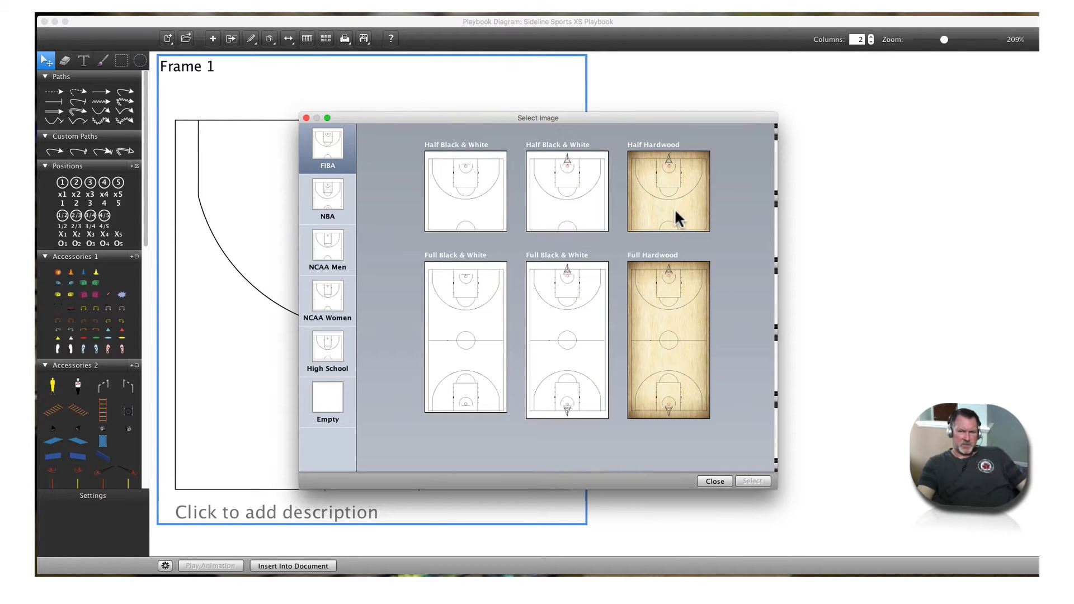
{"action": "left_click_drag", "start_coordinate": [462, 115], "coordinate": [431, 108]}
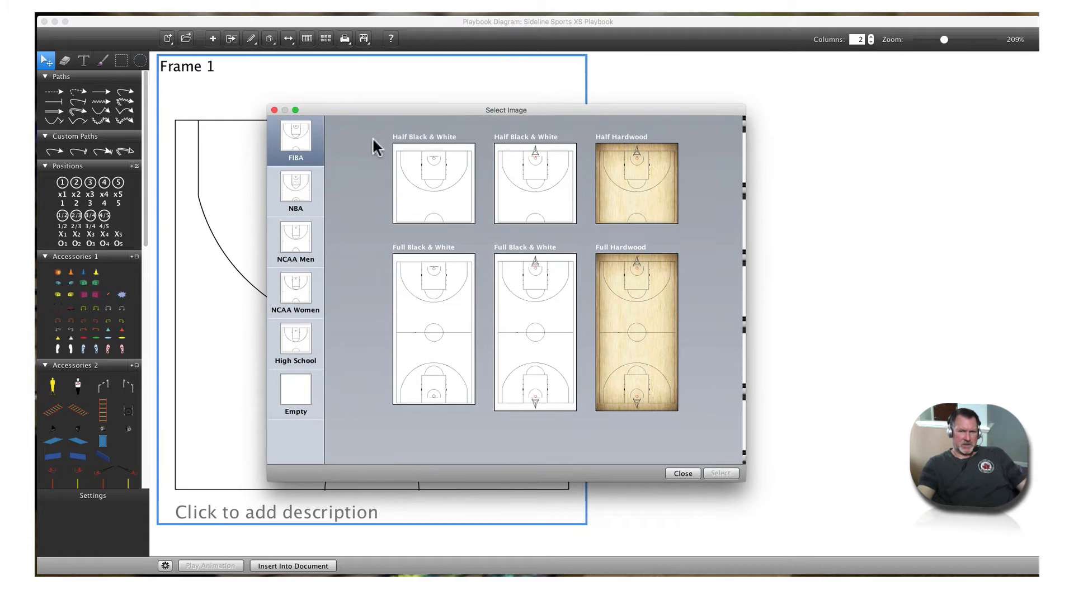
{"action": "left_click", "coordinate": [301, 191]}
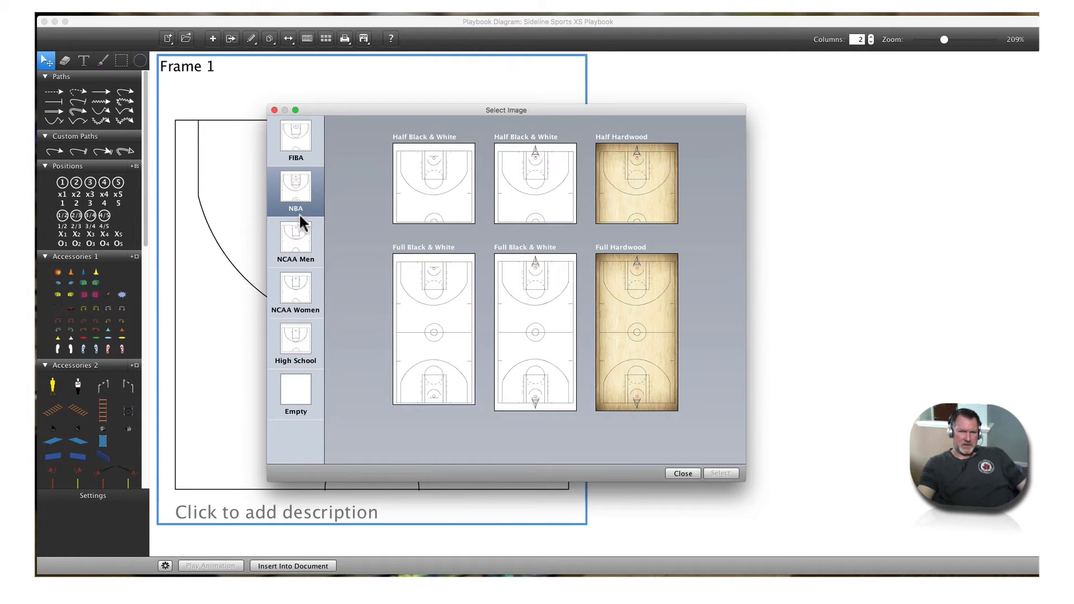
{"action": "left_click", "coordinate": [292, 238]}
{"action": "left_click", "coordinate": [292, 288]}
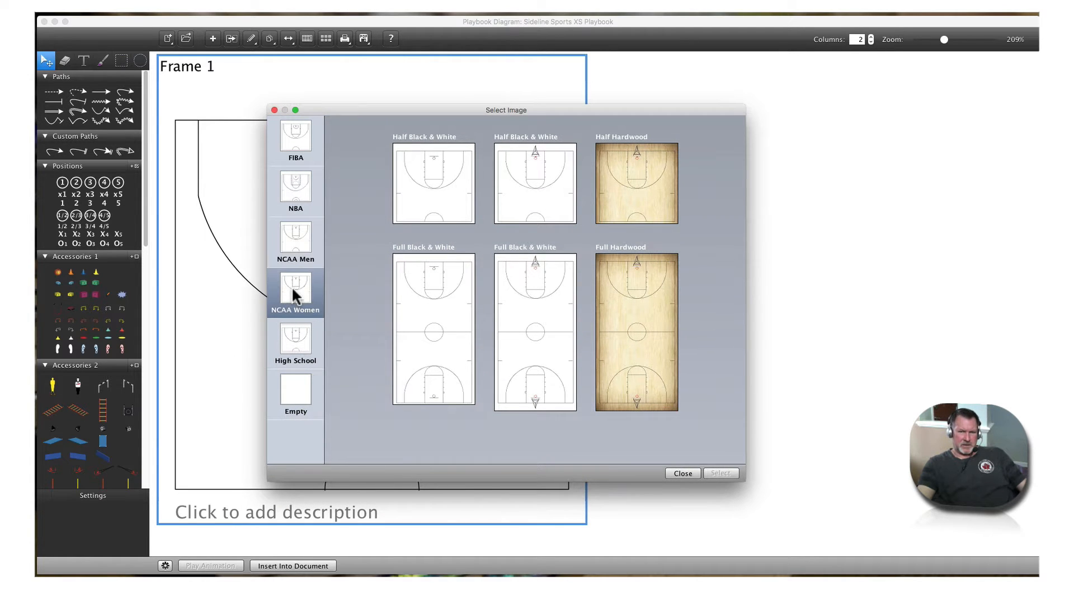
{"action": "left_click", "coordinate": [296, 338]}
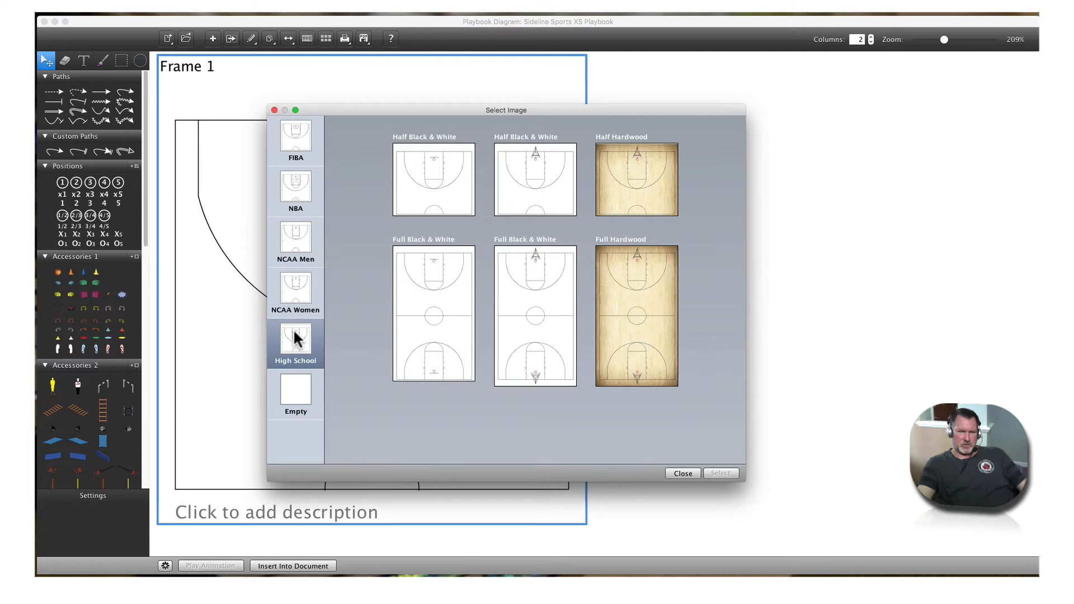
{"action": "left_click", "coordinate": [297, 390]}
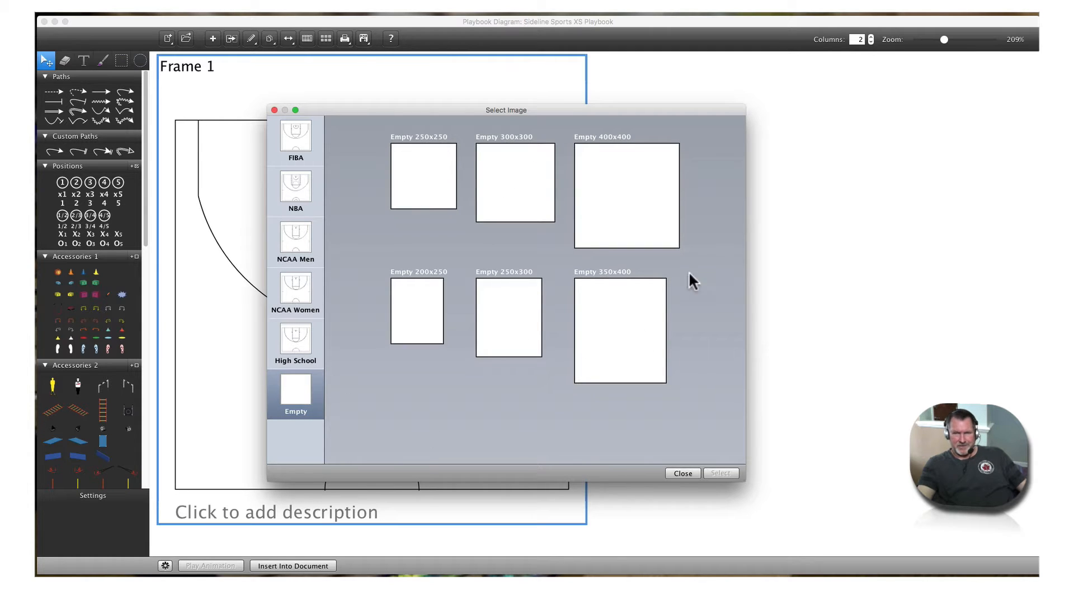
{"action": "left_click", "coordinate": [296, 145]}
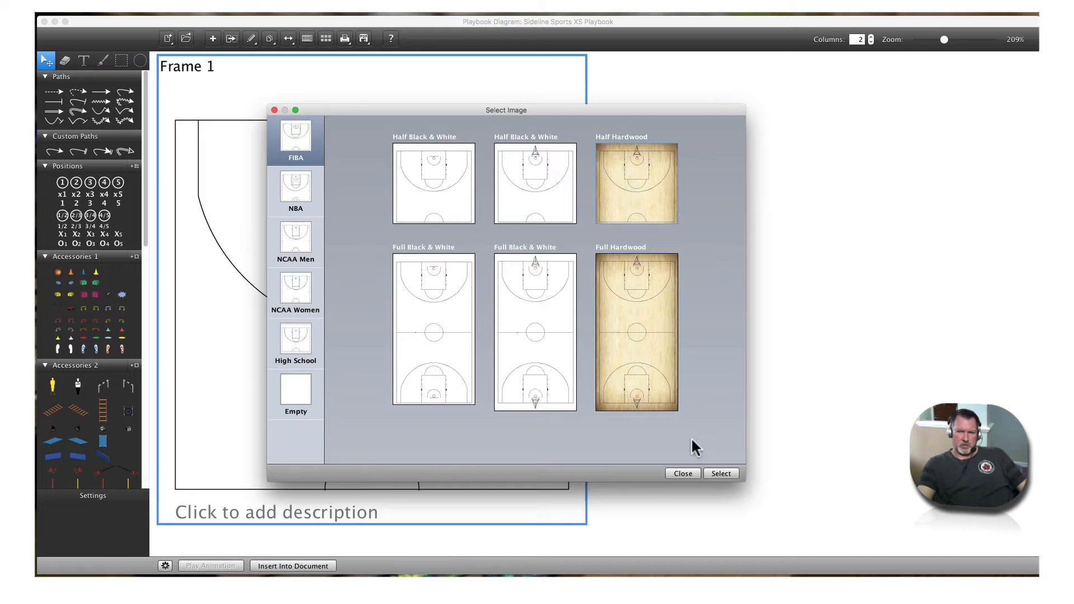
{"action": "left_click", "coordinate": [721, 474]}
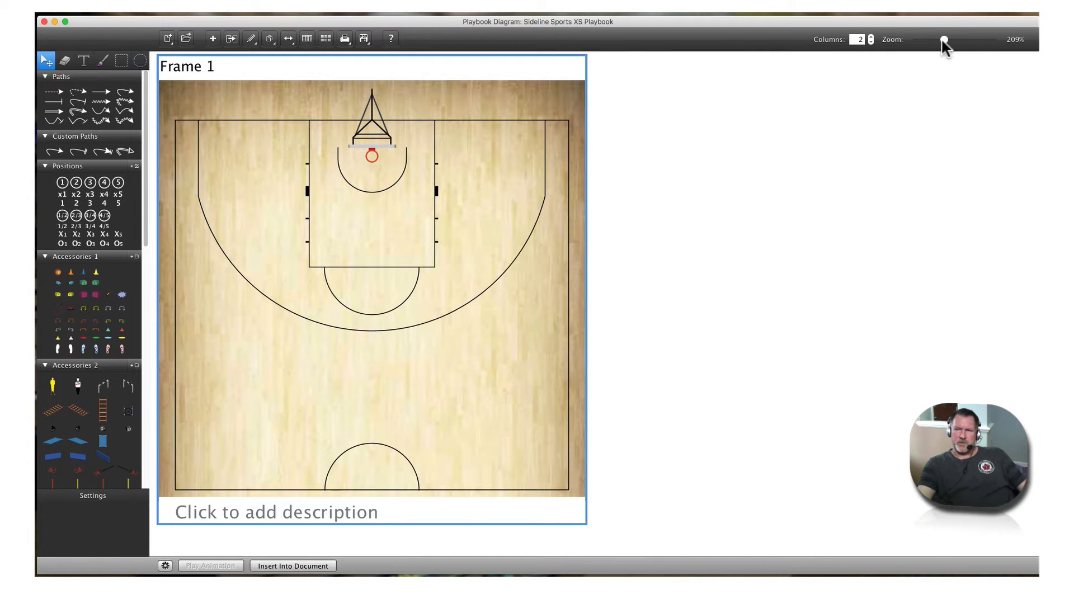
Set the frame layout to 1 column and enlarge the diagram view to about 301%.
{"action": "left_click_drag", "start_coordinate": [942, 38], "coordinate": [961, 40]}
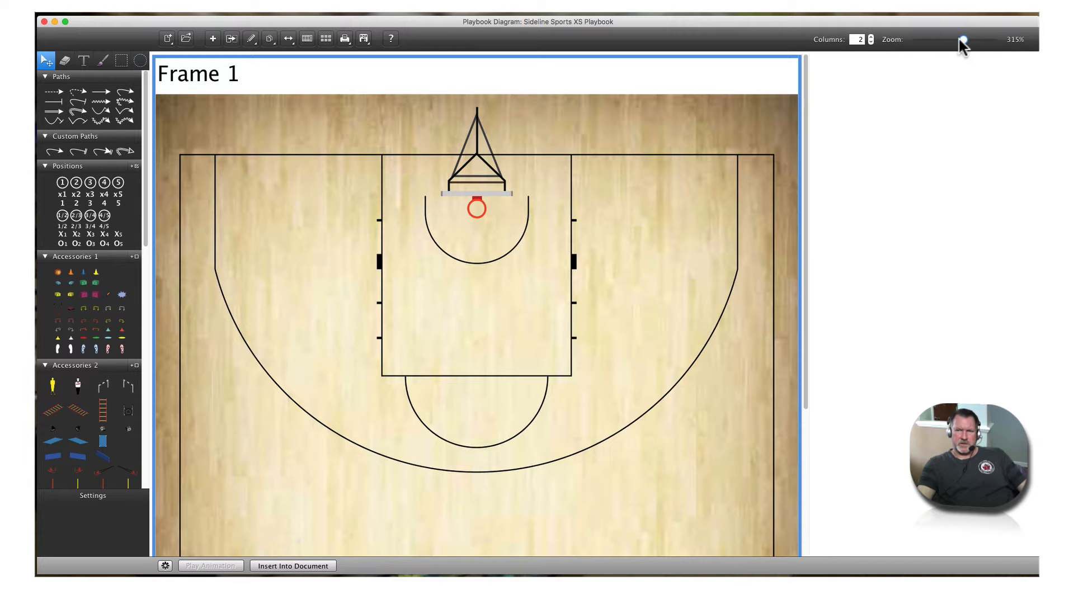
{"action": "mouse_move", "coordinate": [961, 41]}
{"action": "left_mouse_down"}
{"action": "mouse_move", "coordinate": [932, 40]}
{"action": "mouse_move", "coordinate": [946, 41]}
{"action": "left_mouse_up"}
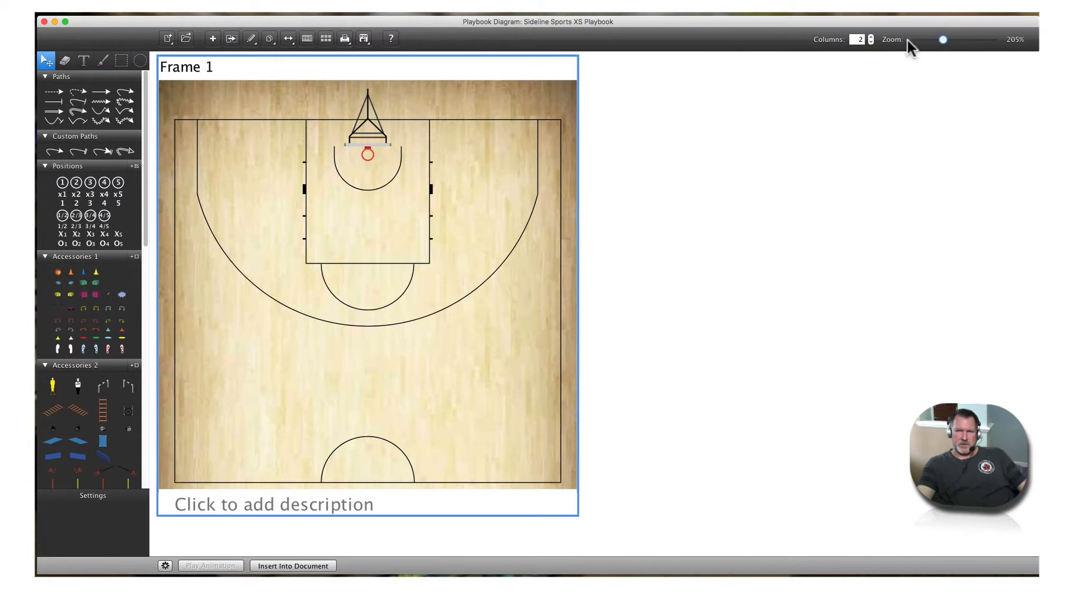
{"action": "left_click", "coordinate": [871, 42]}
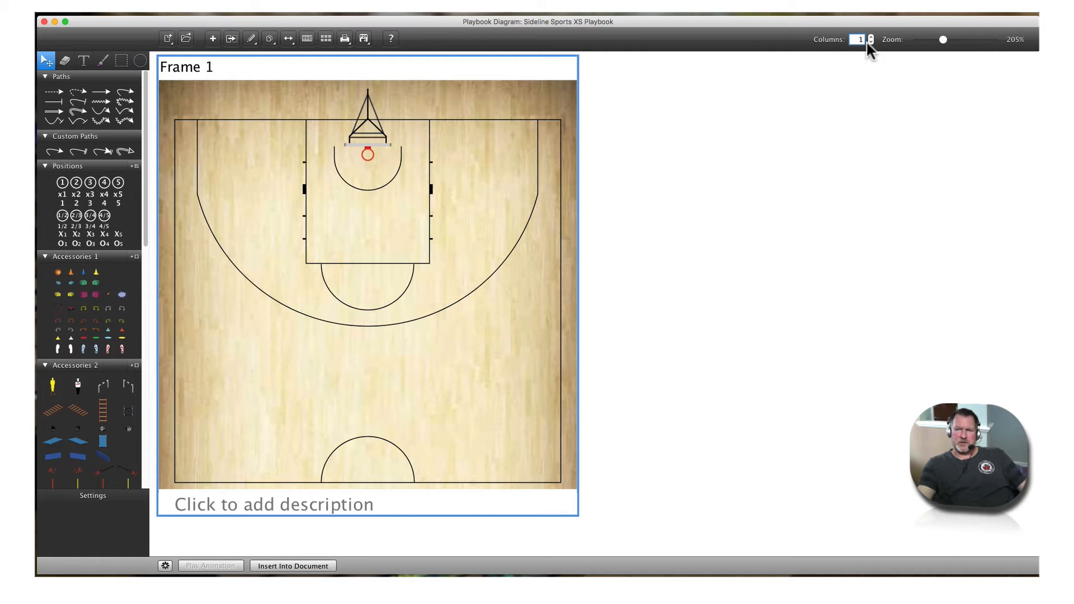
{"action": "left_click_drag", "start_coordinate": [943, 40], "coordinate": [960, 40]}
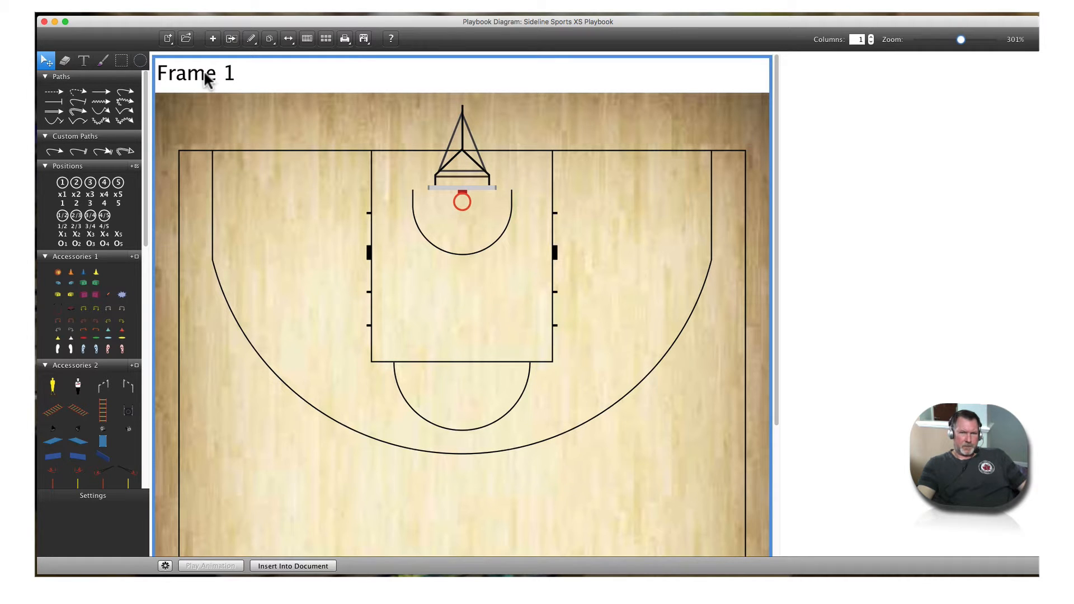
Add the description "Segment 1" below the court in Frame 1.
{"action": "scroll", "coordinate": [205, 78], "scroll_direction": "down", "scroll_amount": 5}
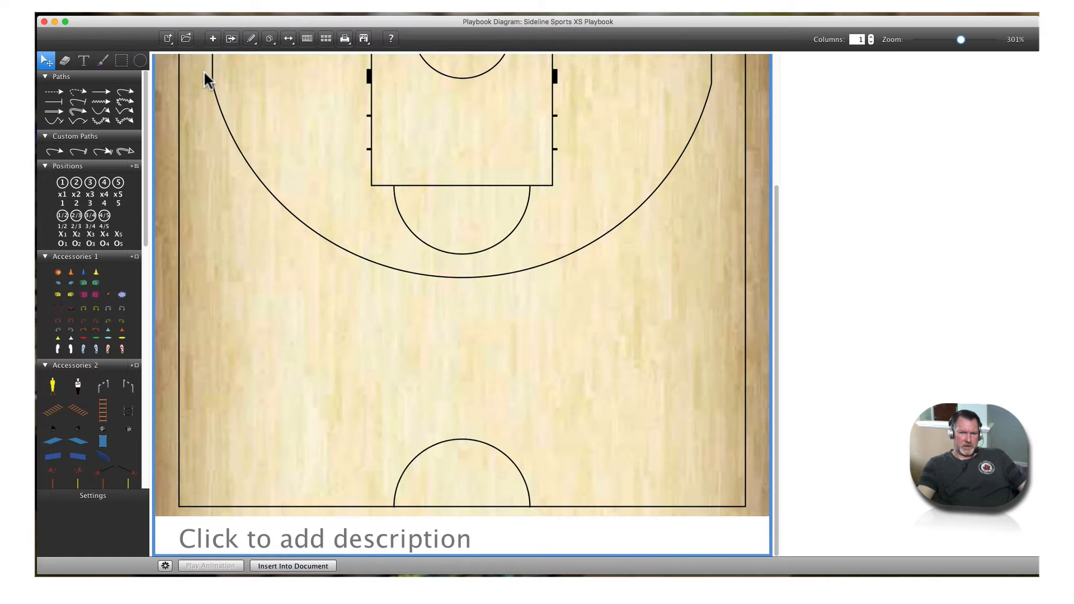
{"action": "left_click", "coordinate": [364, 542]}
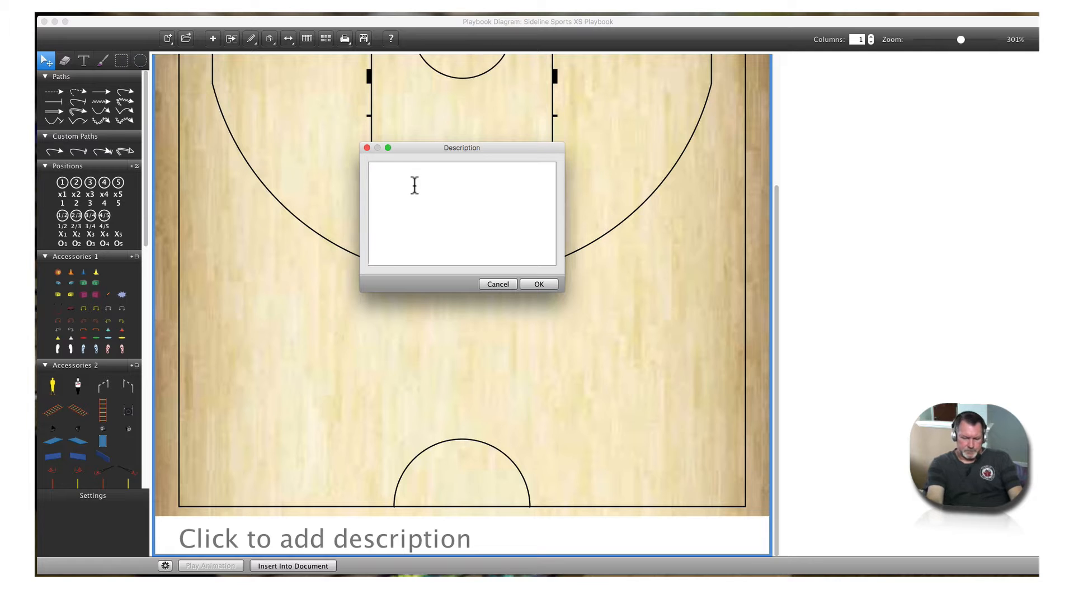
{"action": "type", "text": "Segment 1"}
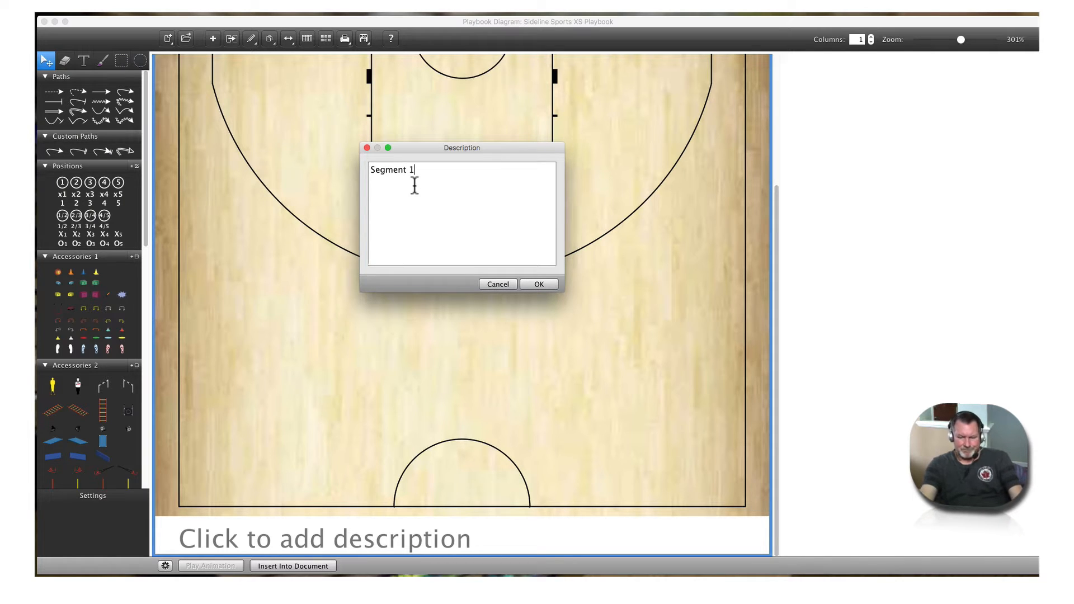
{"action": "left_click", "coordinate": [537, 285]}
{"action": "scroll", "coordinate": [489, 354], "scroll_direction": "up", "scroll_amount": 10}
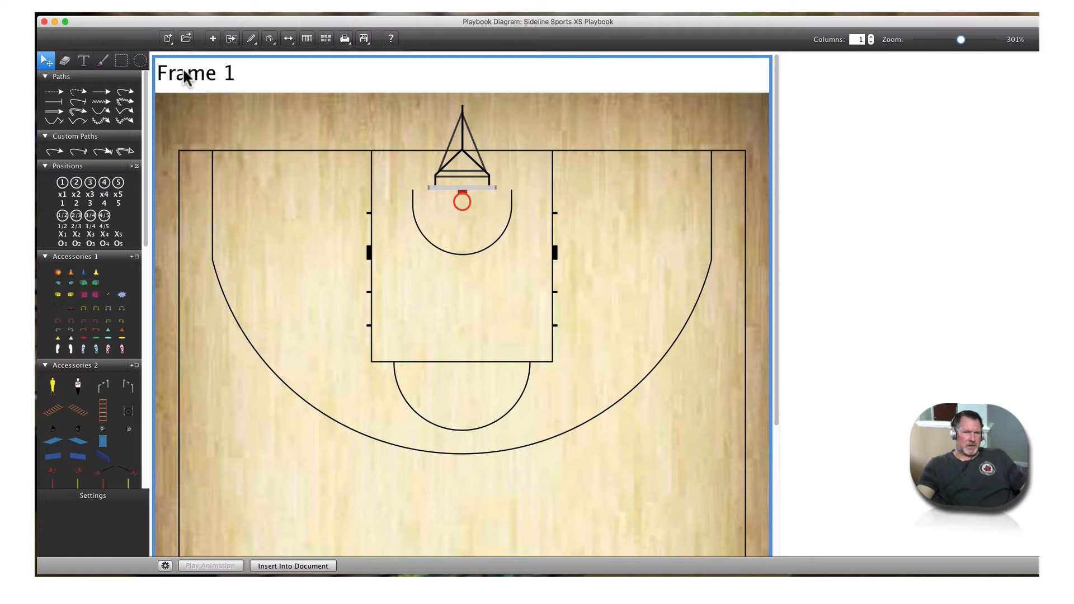
Place circled players 1 at the top of the arc, 2 on the right wing, 3 in the right corner, and 4 and 5 on opposite blocks.
{"action": "left_click", "coordinate": [62, 183]}
{"action": "left_click", "coordinate": [472, 479]}
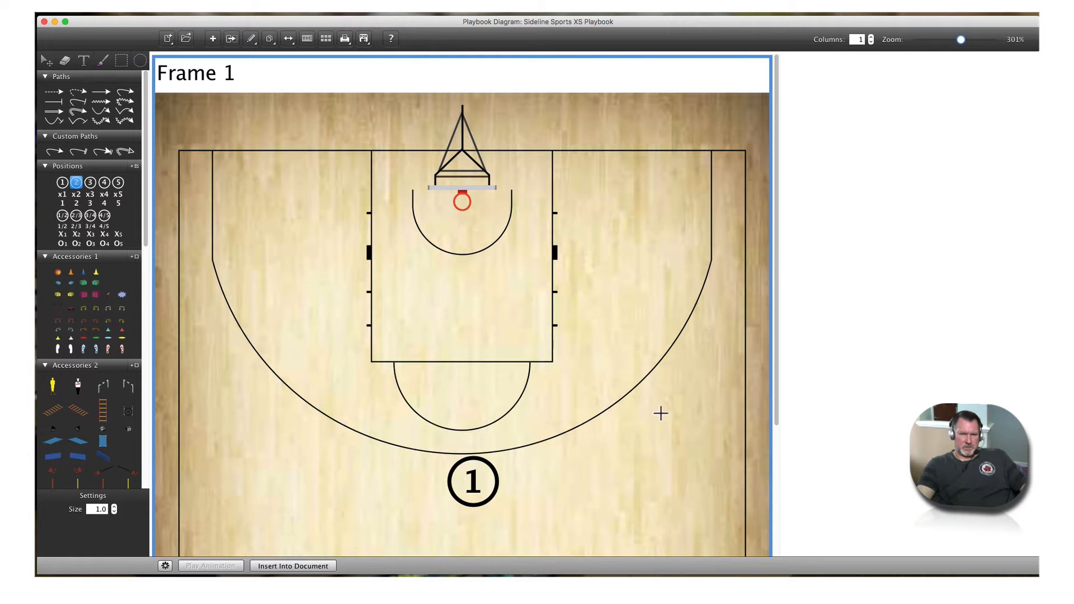
{"action": "left_click", "coordinate": [679, 389]}
{"action": "left_click", "coordinate": [722, 200]}
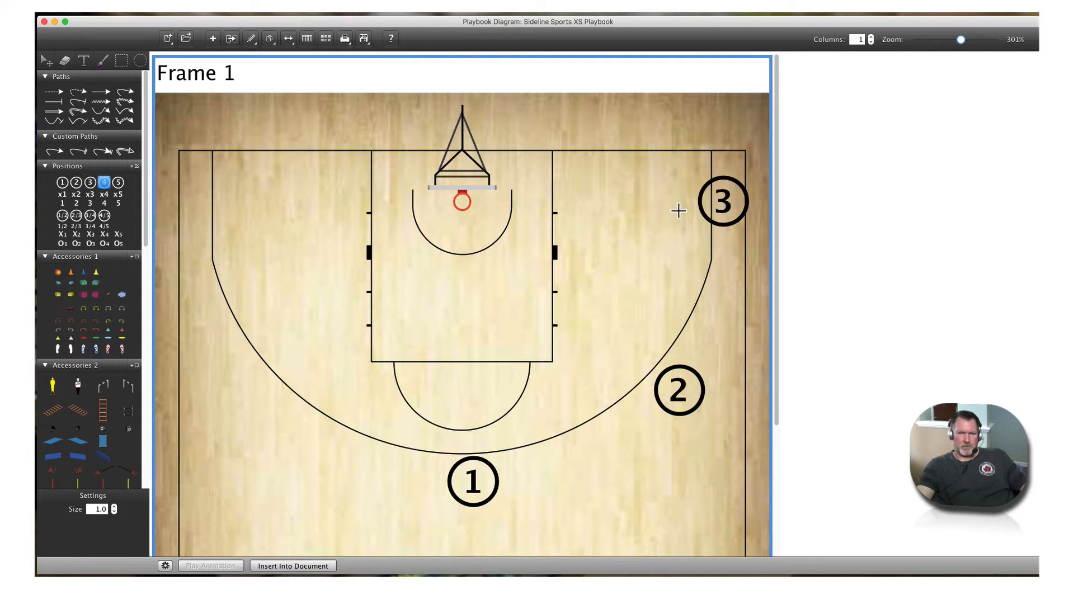
{"action": "left_click", "coordinate": [367, 246]}
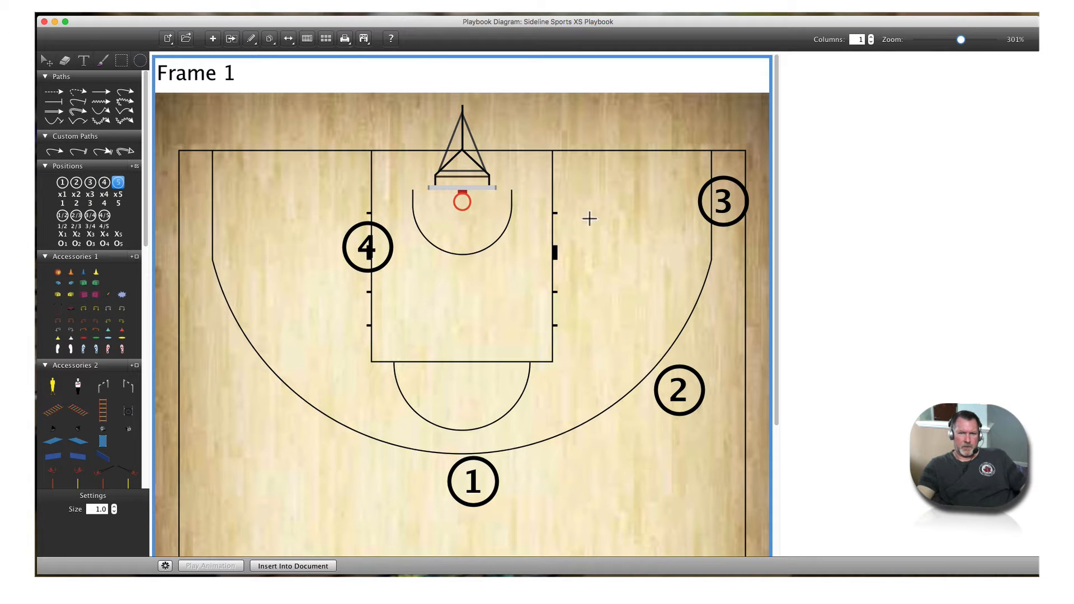
{"action": "left_click", "coordinate": [560, 254]}
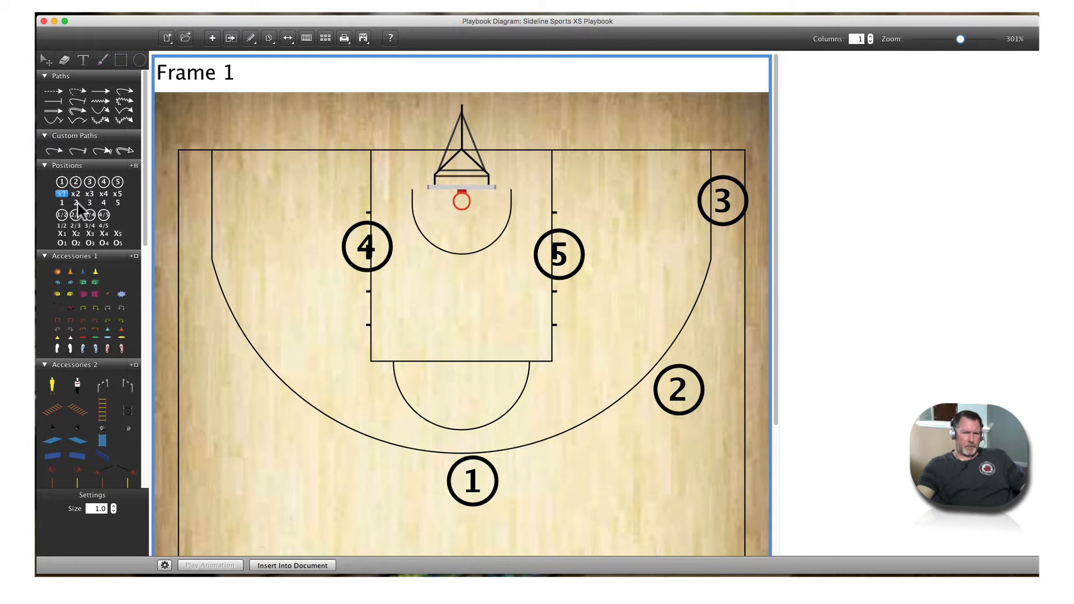
Turn off automatic advancing to the next sign for Positions and erase the five numbered players from the court.
{"action": "left_click", "coordinate": [136, 165]}
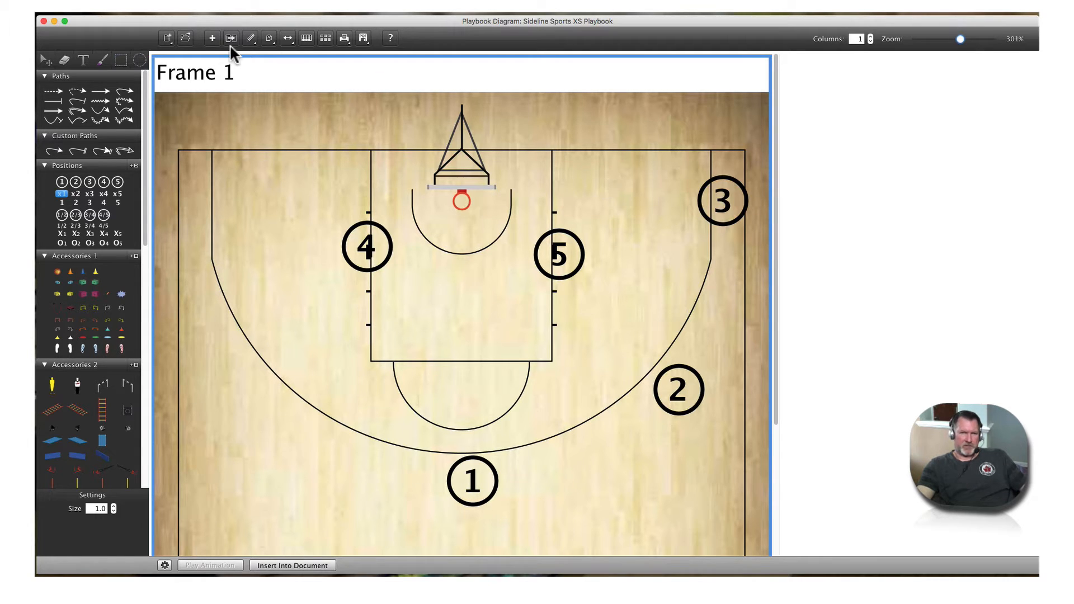
{"action": "left_click", "coordinate": [65, 61]}
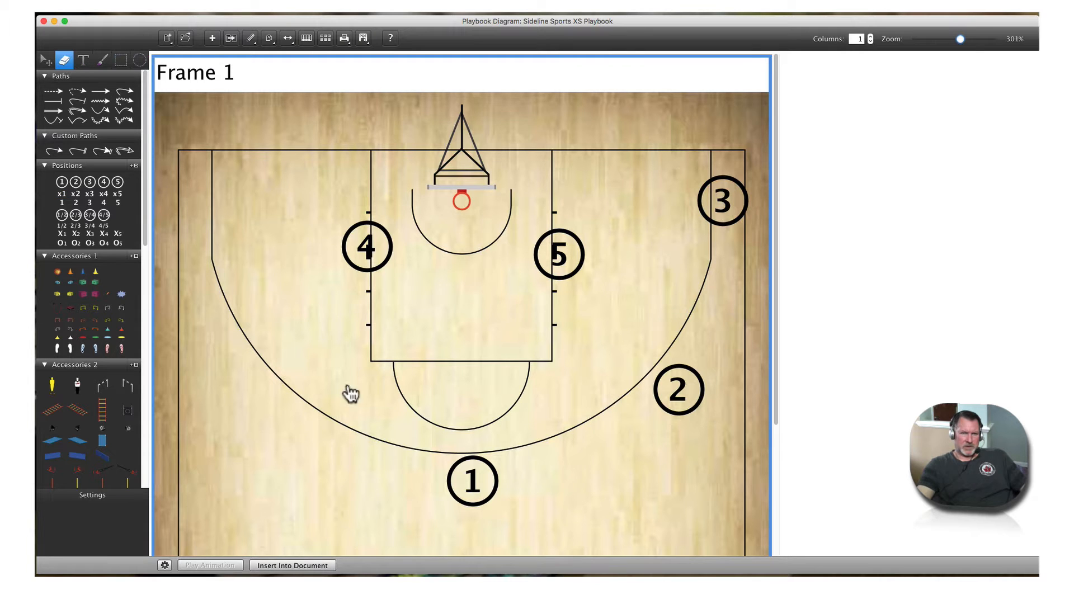
{"action": "left_click", "coordinate": [472, 480]}
{"action": "left_click", "coordinate": [665, 399]}
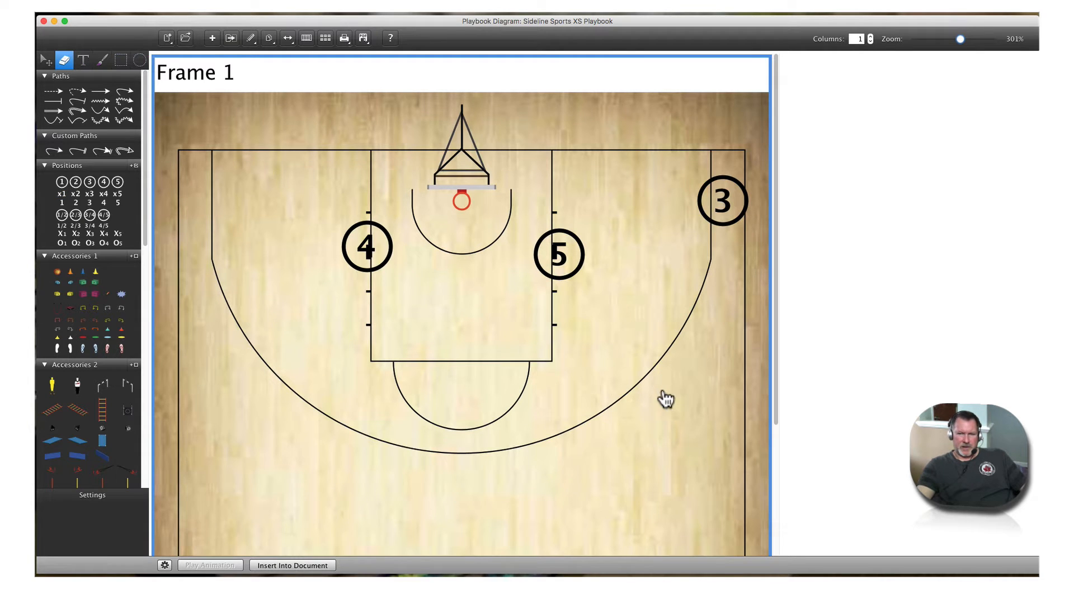
{"action": "left_click", "coordinate": [716, 205]}
{"action": "left_click", "coordinate": [562, 248]}
{"action": "left_click", "coordinate": [376, 252]}
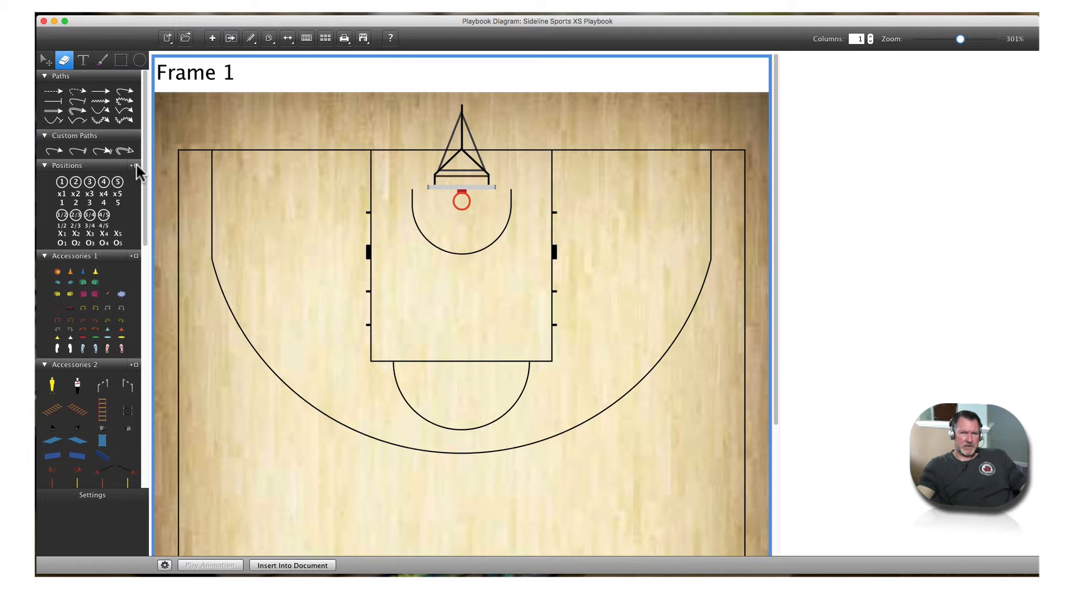
Place five circled 1 players: at the top of the arc, on the right wing, in the right corner, near the basket and toward the left corner.
{"action": "left_click", "coordinate": [62, 181]}
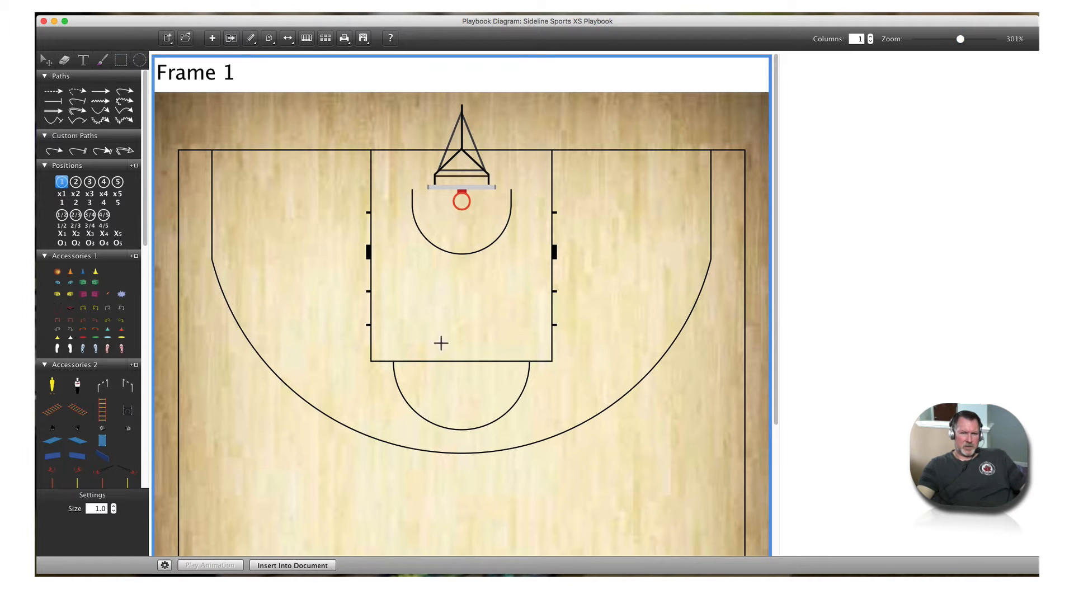
{"action": "left_click", "coordinate": [456, 473]}
{"action": "left_click", "coordinate": [716, 354]}
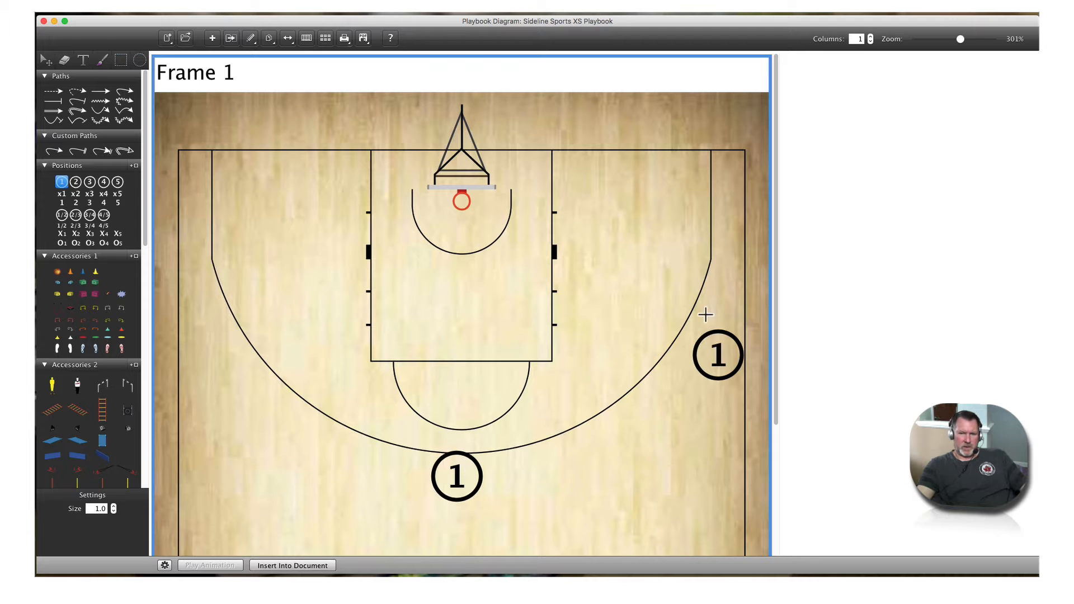
{"action": "left_click", "coordinate": [706, 205]}
{"action": "left_click", "coordinate": [433, 218]}
{"action": "left_click", "coordinate": [267, 209]}
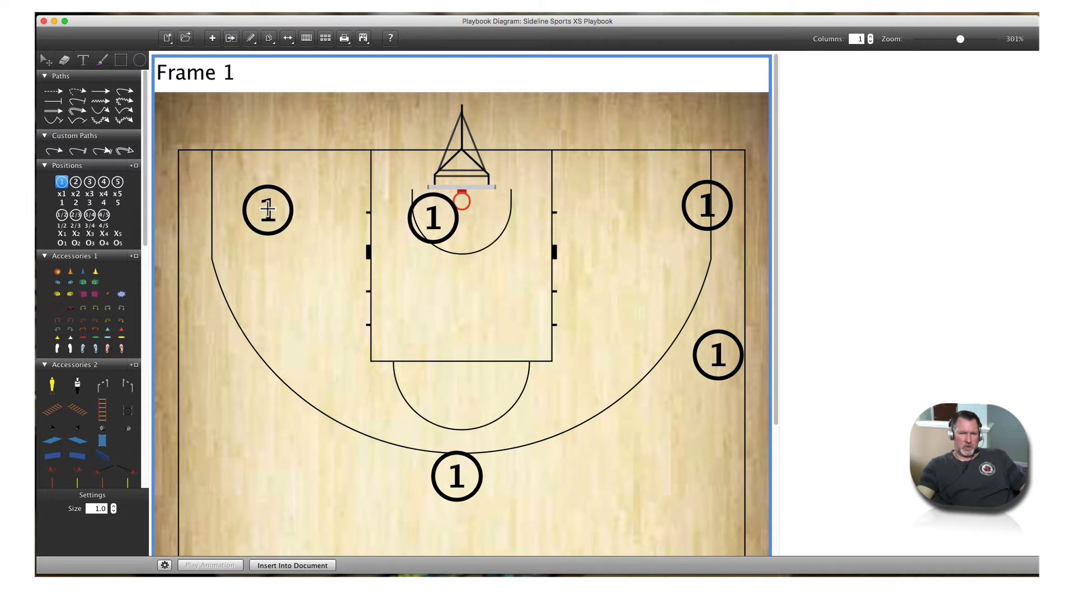
Place one more circled 1 in the left corner, and erase all the circled 1 players from the court.
{"action": "left_click", "coordinate": [198, 204]}
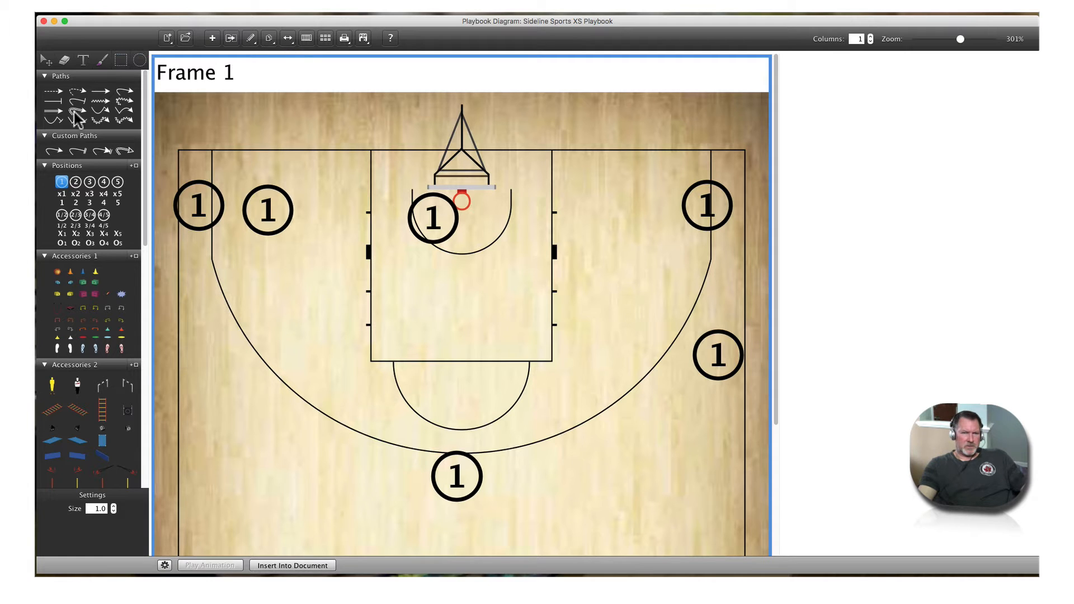
{"action": "left_click", "coordinate": [65, 60]}
{"action": "left_click", "coordinate": [197, 207]}
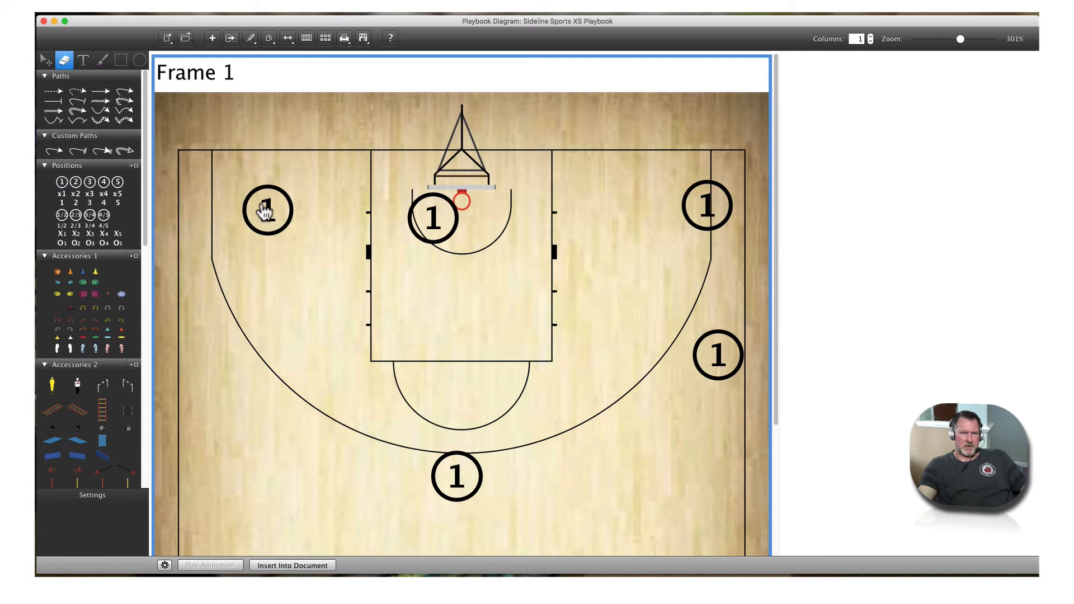
{"action": "left_click", "coordinate": [262, 208]}
{"action": "left_click", "coordinate": [444, 228]}
{"action": "left_click", "coordinate": [703, 210]}
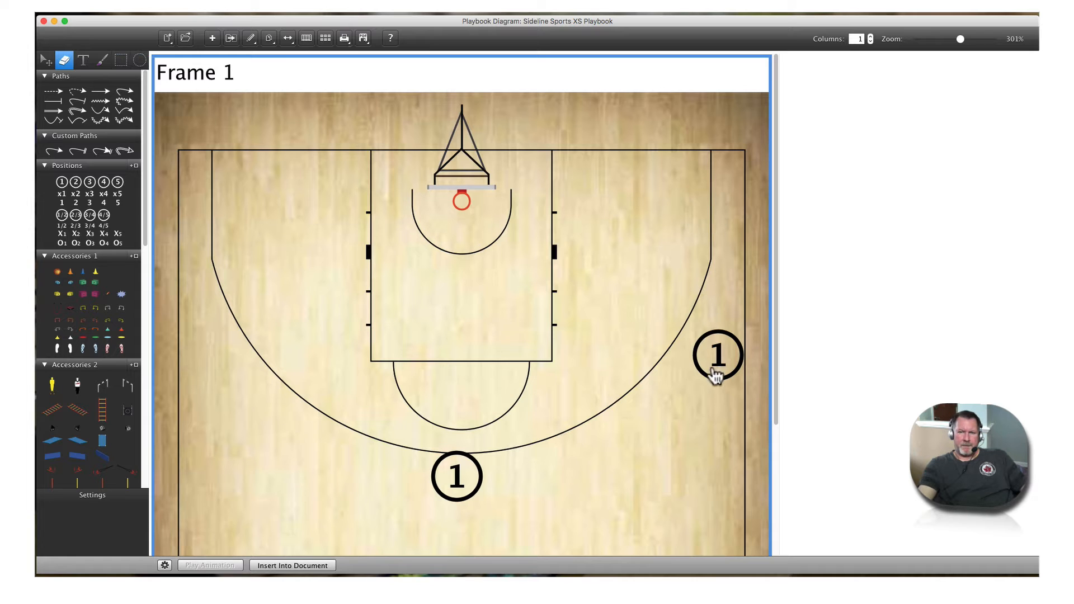
{"action": "left_click", "coordinate": [718, 367]}
{"action": "left_click", "coordinate": [473, 477]}
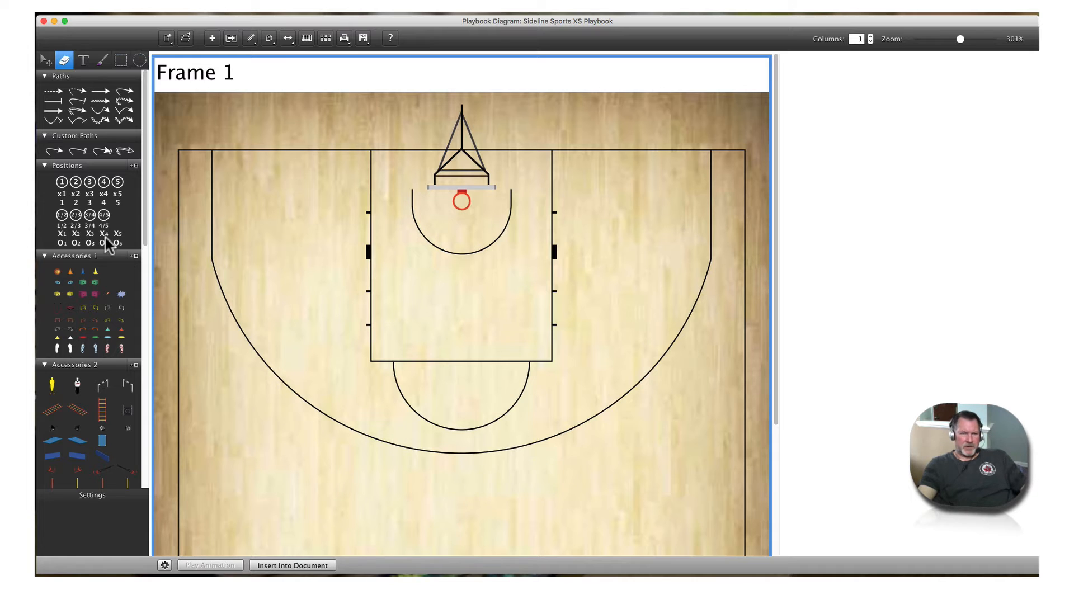
Place a circled 1 just outside the top of the arc and a plain 2 on the right wing.
{"action": "left_click", "coordinate": [62, 183]}
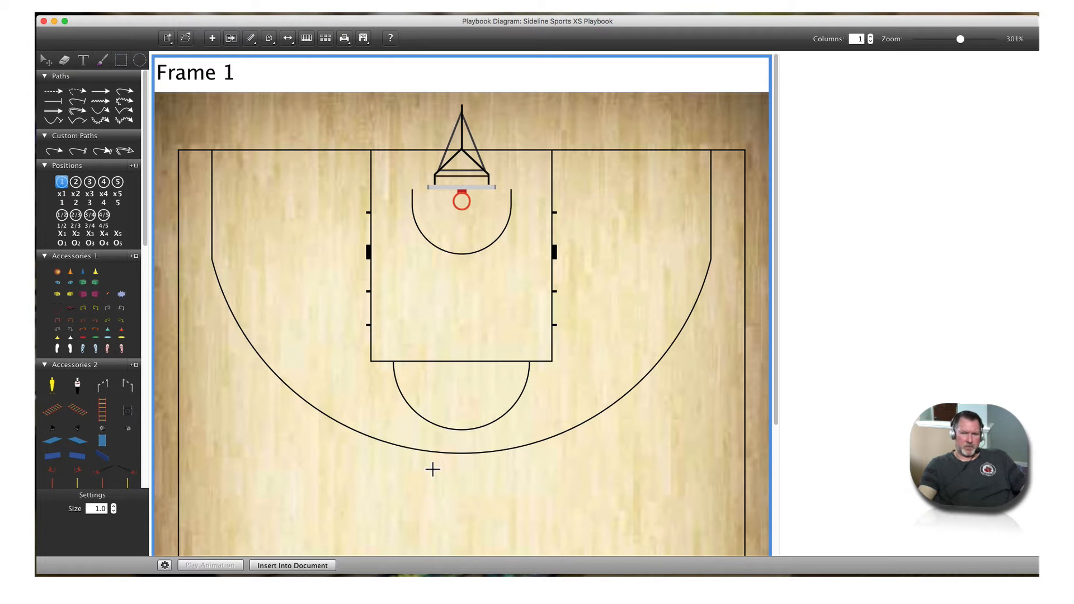
{"action": "left_click", "coordinate": [467, 491]}
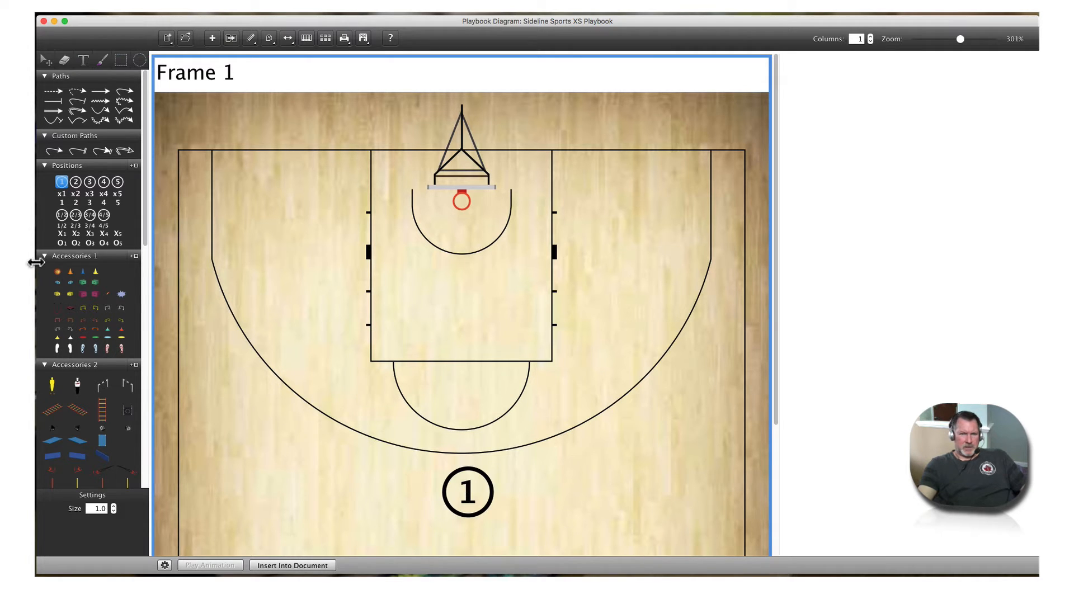
{"action": "left_click", "coordinate": [75, 202]}
{"action": "left_click", "coordinate": [681, 361]}
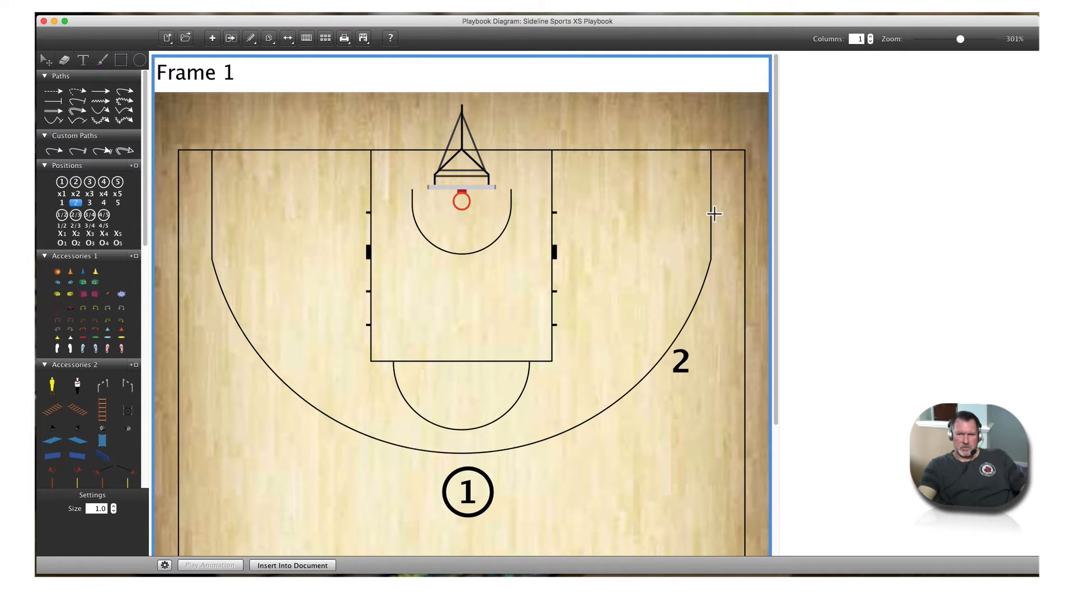
Place three more plain 2s: in the right corner, at the right block and beside the left elbow of the lane.
{"action": "left_click", "coordinate": [725, 189]}
{"action": "left_click", "coordinate": [569, 253]}
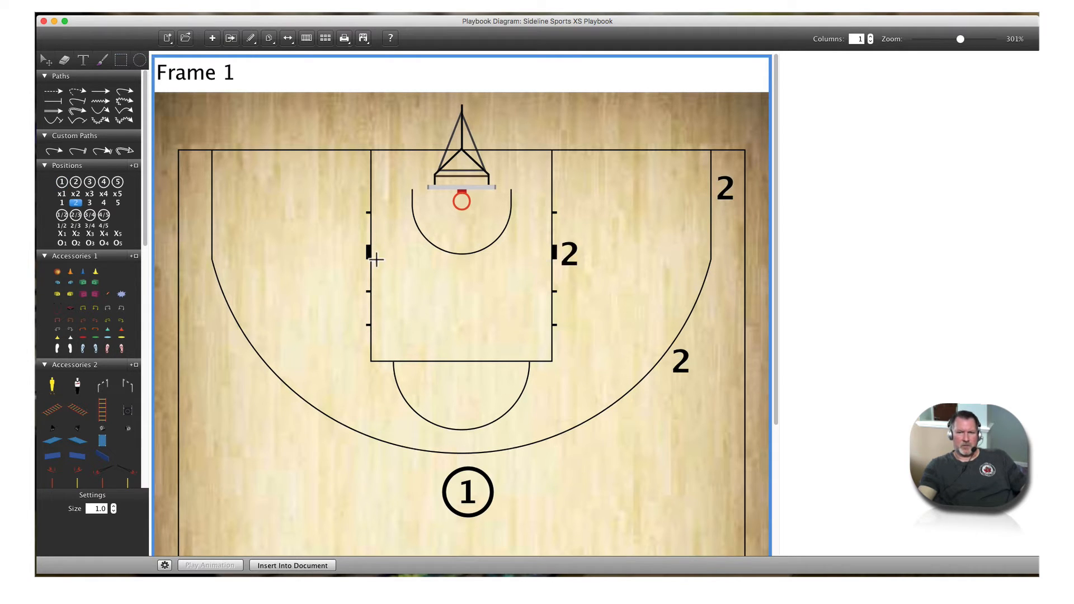
{"action": "left_click", "coordinate": [356, 347]}
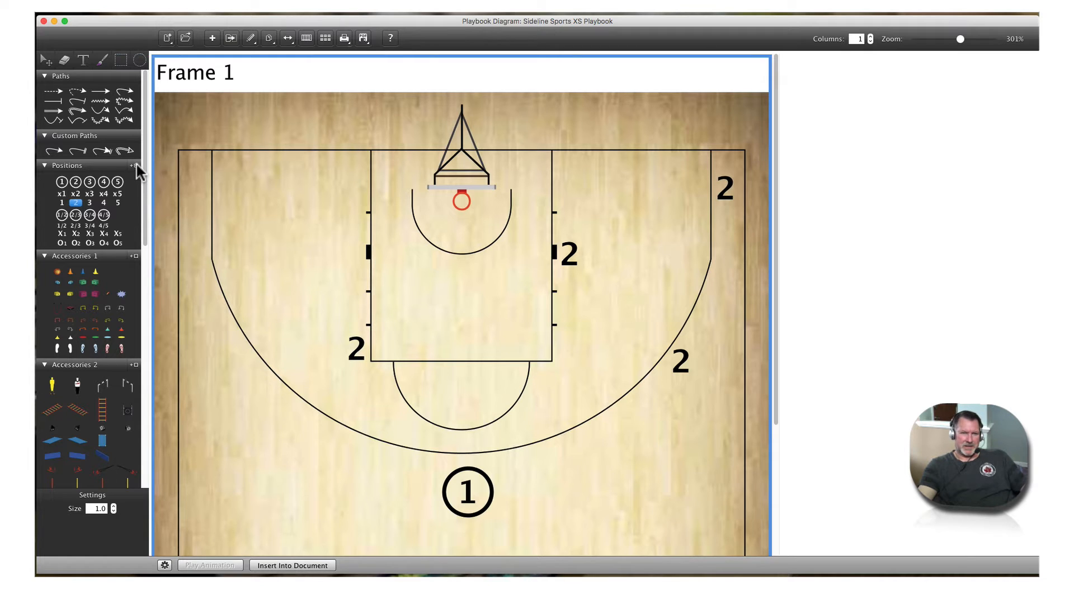
Turn on automatic advancing to the next sign for Positions and erase every plain 2 except the one on the right wing.
{"action": "left_click", "coordinate": [64, 59]}
{"action": "left_click", "coordinate": [725, 192]}
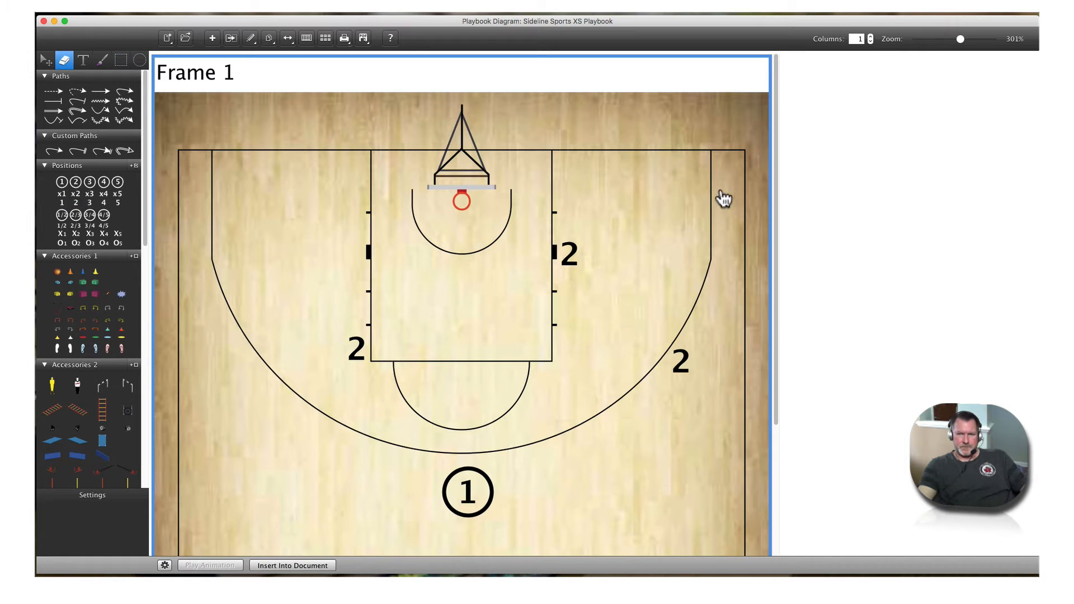
{"action": "left_click", "coordinate": [572, 267]}
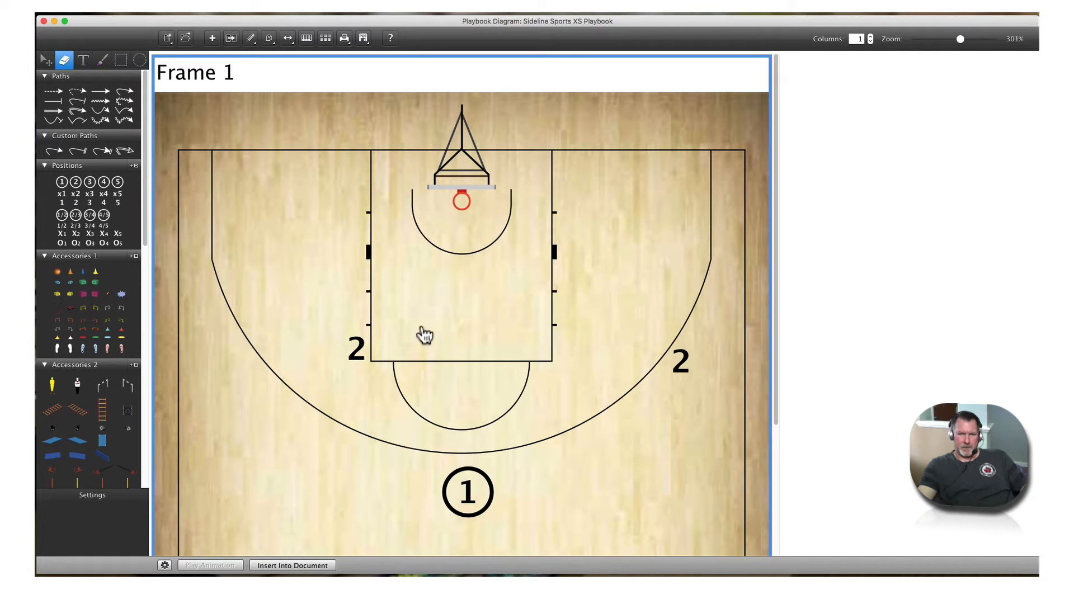
{"action": "left_click", "coordinate": [356, 358]}
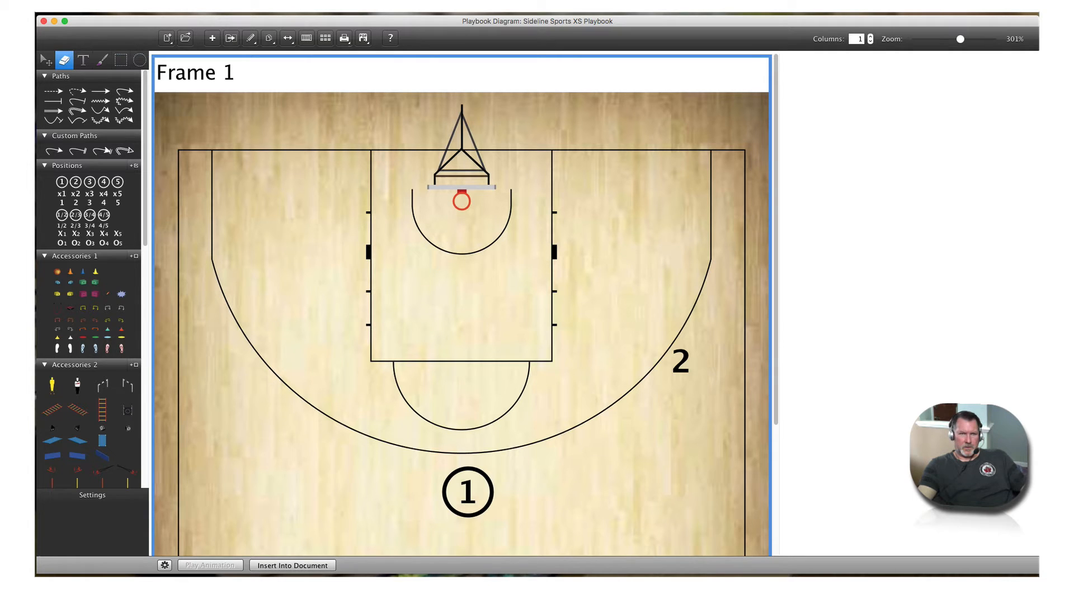
Place a plain 3 inside the left side of the arc, 4 beside the left of the lane, and 5 near the right elbow.
{"action": "left_click", "coordinate": [46, 60]}
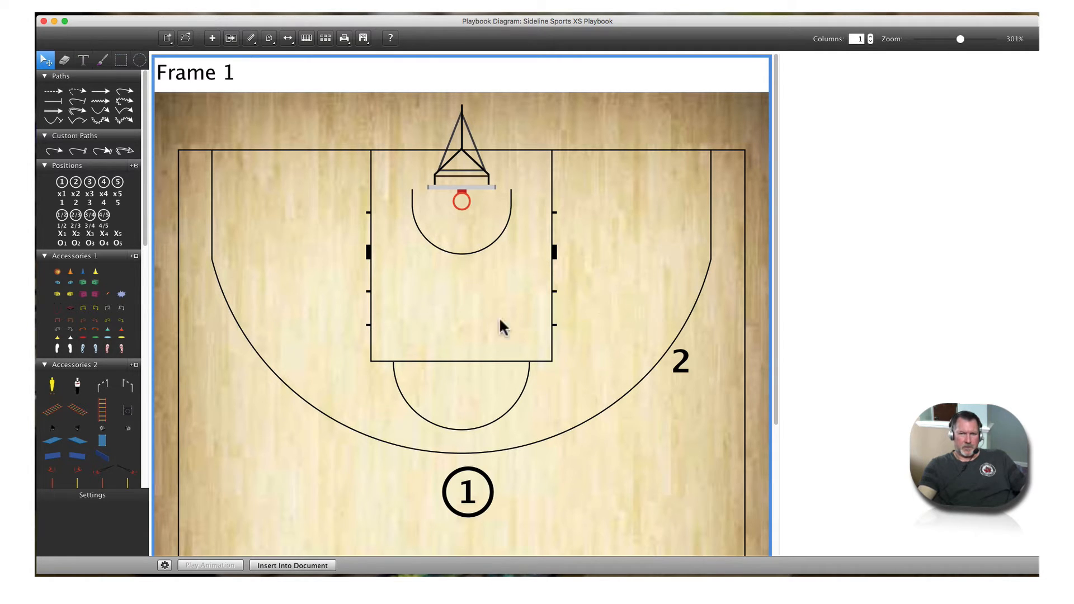
{"action": "left_click", "coordinate": [102, 204]}
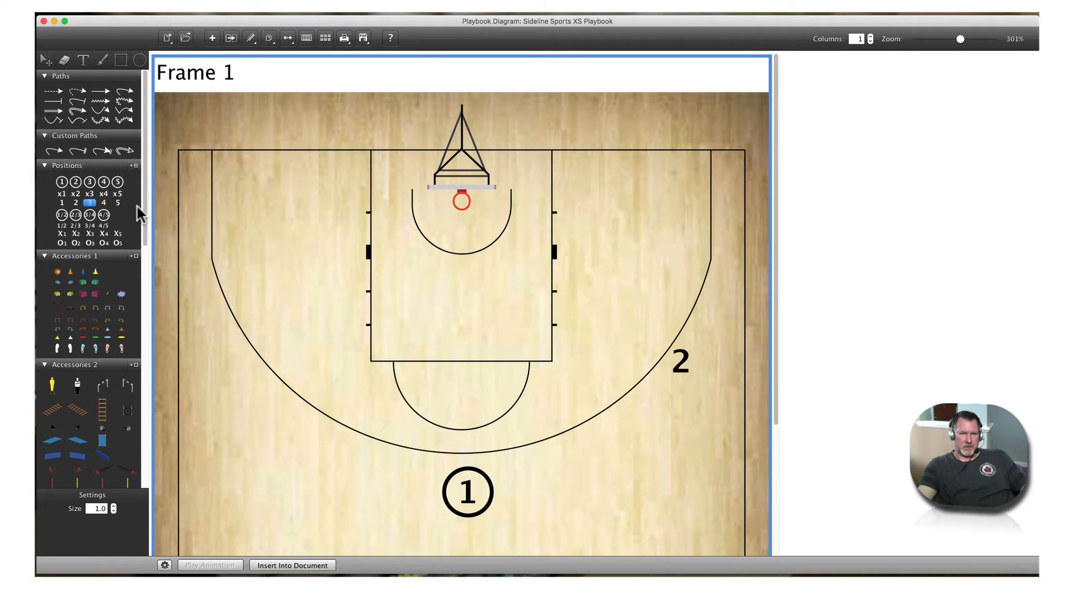
{"action": "left_click", "coordinate": [339, 348]}
{"action": "left_click", "coordinate": [521, 366]}
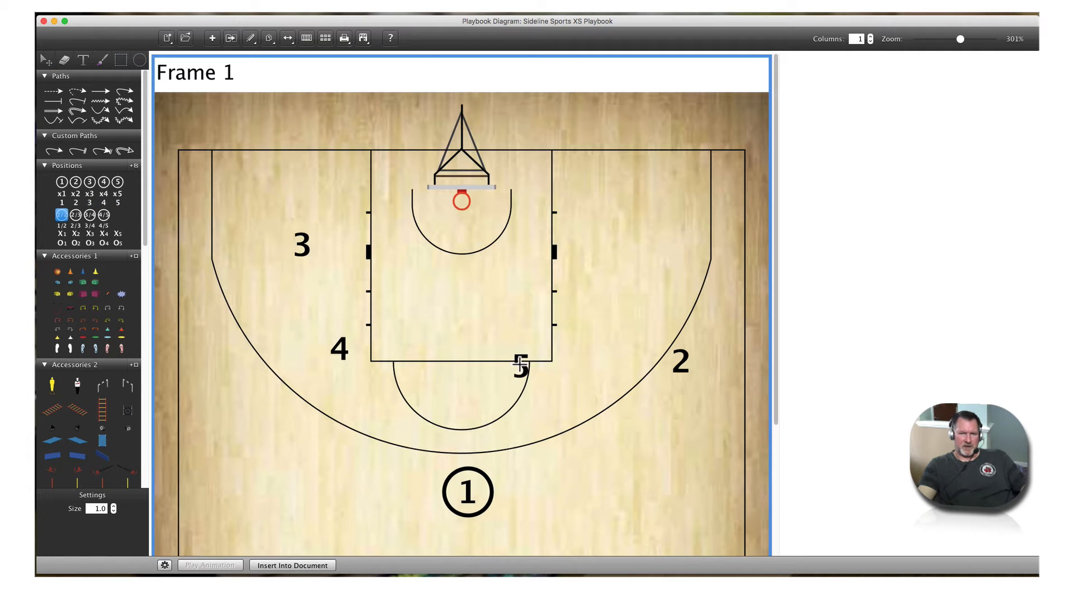
Move player 3 to the right corner, 5 to the left block and 4 just outside the right block.
{"action": "left_click", "coordinate": [45, 60]}
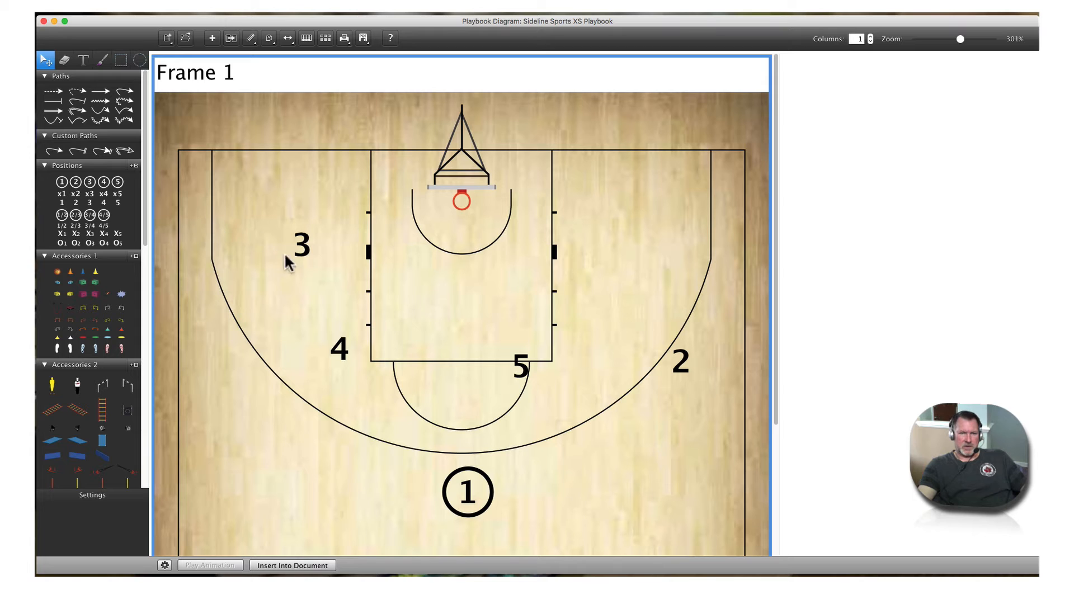
{"action": "left_click_drag", "start_coordinate": [302, 245], "coordinate": [727, 211]}
{"action": "left_click_drag", "start_coordinate": [520, 366], "coordinate": [348, 255]}
{"action": "left_click_drag", "start_coordinate": [337, 348], "coordinate": [584, 265]}
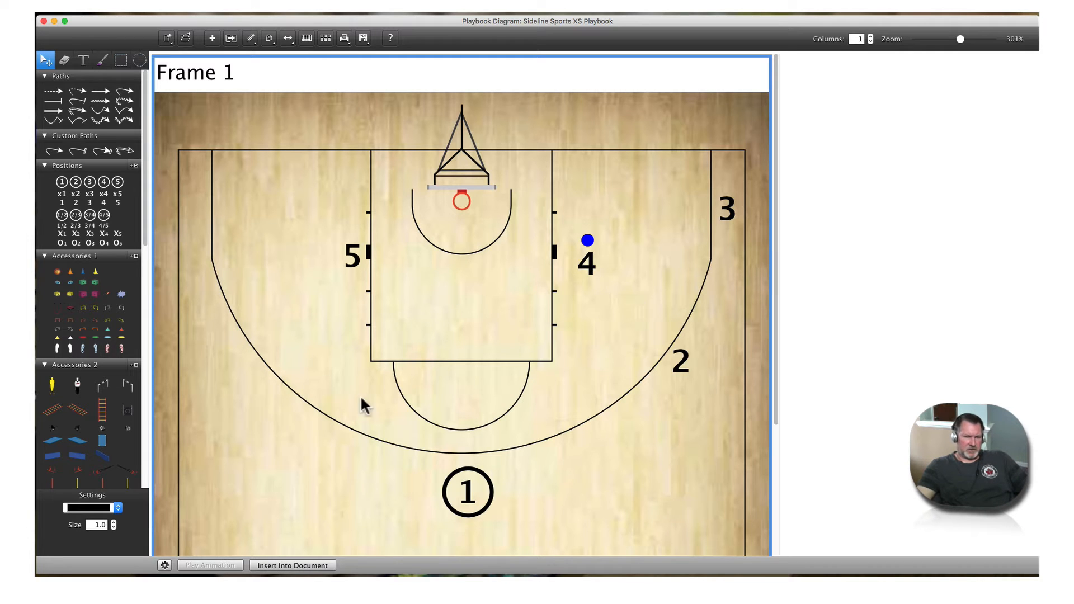
Enlarge player 4 beside the right block to size 2.3 and color it blue.
{"action": "left_click", "coordinate": [113, 522]}
{"action": "left_click", "coordinate": [114, 523]}
{"action": "left_click", "coordinate": [113, 523]}
{"action": "left_click", "coordinate": [113, 522]}
{"action": "left_click", "coordinate": [113, 522]}
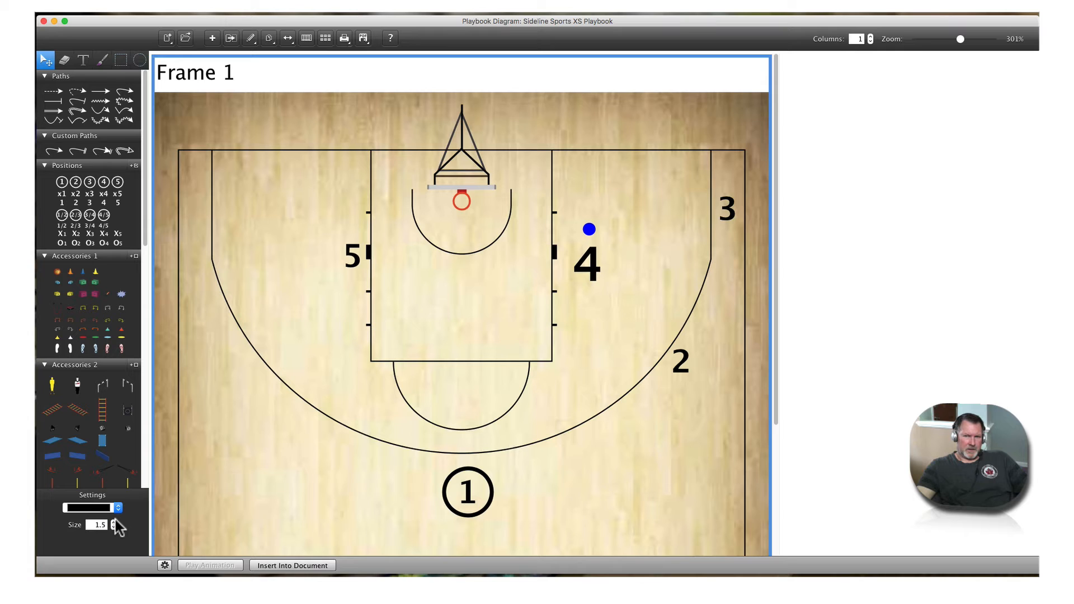
{"action": "left_click", "coordinate": [113, 523]}
{"action": "left_click", "coordinate": [114, 522]}
{"action": "left_click", "coordinate": [114, 523]}
{"action": "left_click", "coordinate": [113, 523]}
{"action": "left_click", "coordinate": [113, 522]}
{"action": "left_click", "coordinate": [114, 523]}
{"action": "left_click", "coordinate": [113, 522]}
{"action": "left_click", "coordinate": [114, 522]}
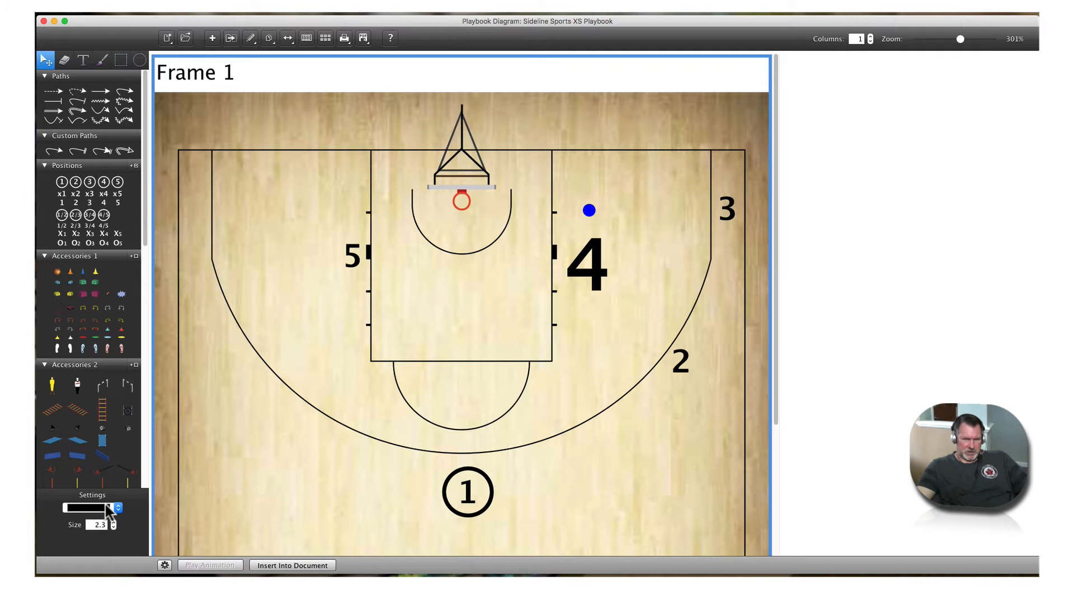
{"action": "left_click", "coordinate": [107, 509]}
{"action": "left_click", "coordinate": [103, 536]}
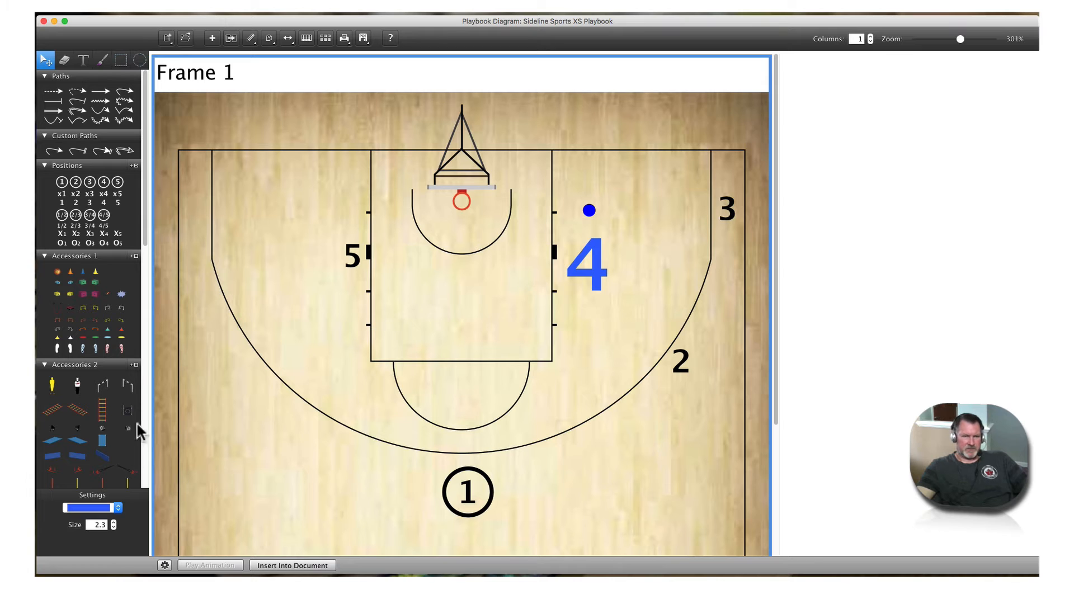
Place blue numbered buttons 0 through 5 at scattered spots in the lane, around the arc and on the wings.
{"action": "scroll", "coordinate": [137, 367], "scroll_direction": "down", "scroll_amount": 10}
{"action": "scroll", "coordinate": [137, 369], "scroll_direction": "down", "scroll_amount": 5}
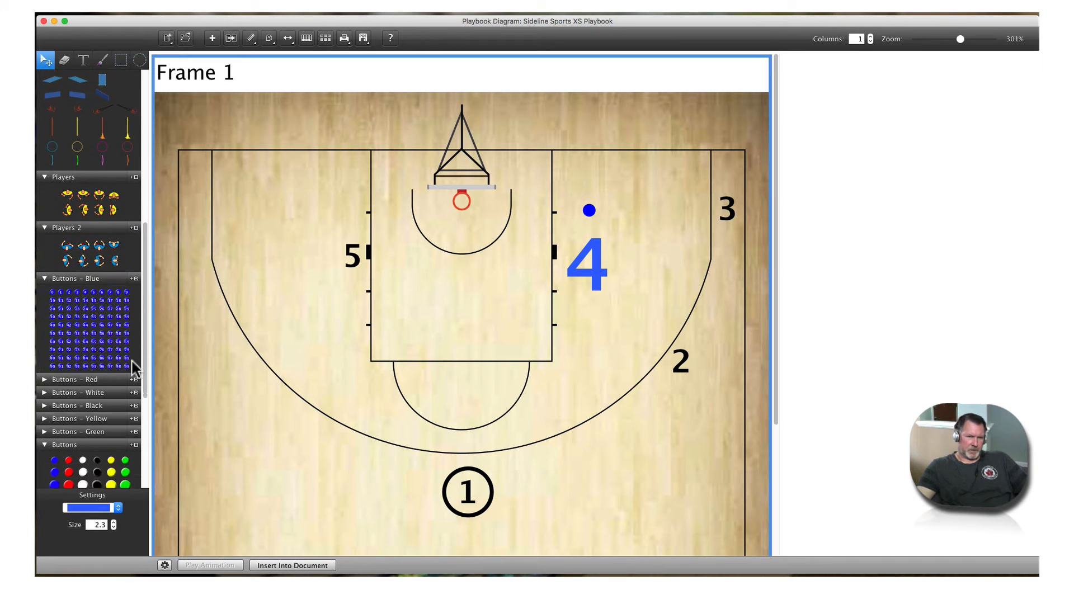
{"action": "left_click", "coordinate": [52, 291]}
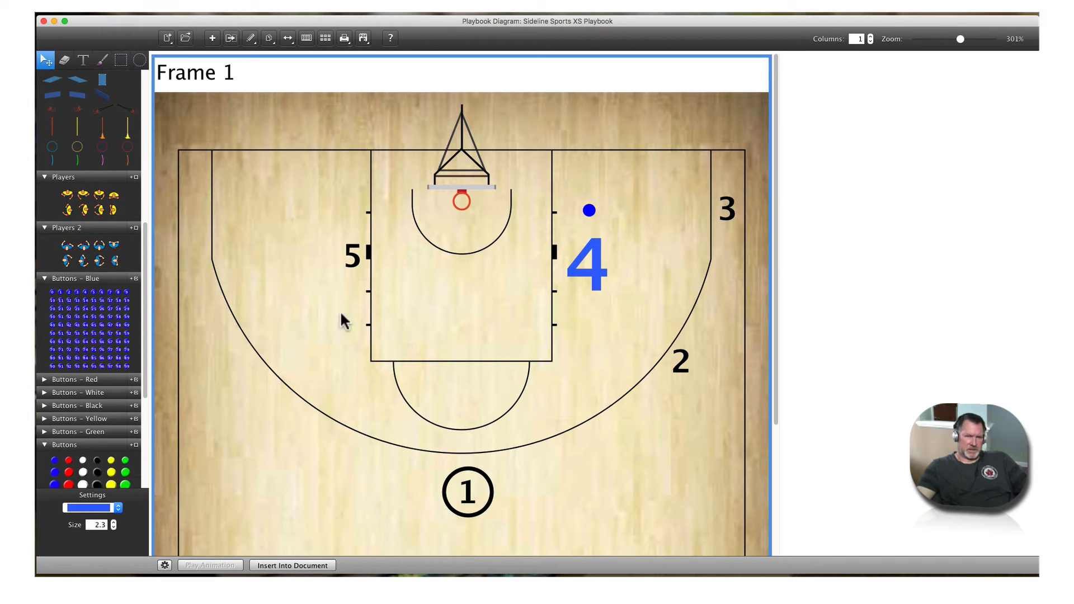
{"action": "left_click", "coordinate": [342, 316]}
{"action": "left_click", "coordinate": [464, 342]}
{"action": "left_click", "coordinate": [628, 380]}
{"action": "left_click", "coordinate": [648, 475]}
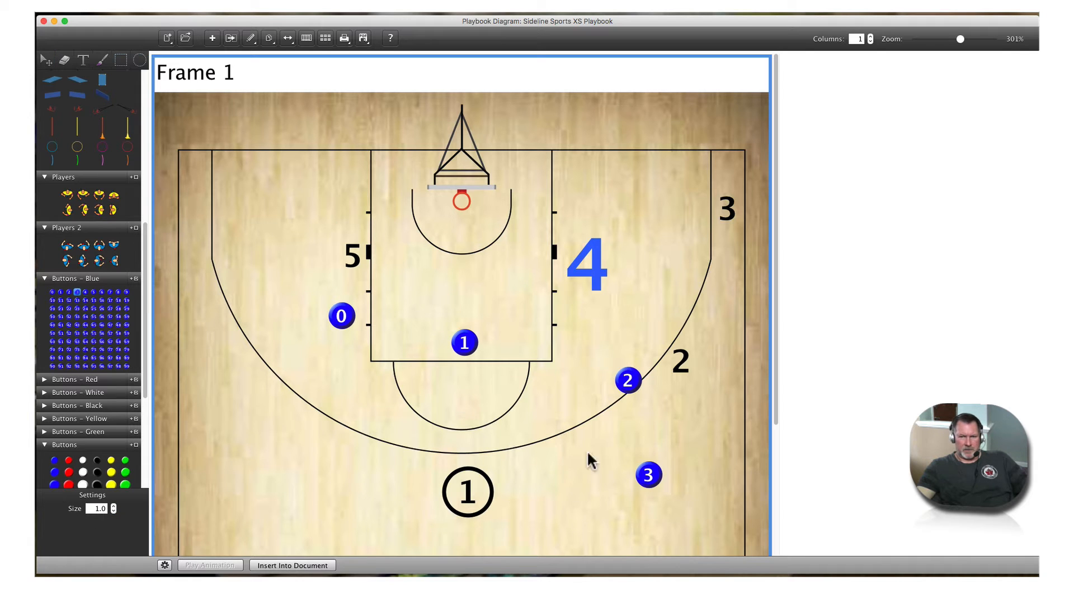
{"action": "left_click", "coordinate": [422, 403]}
{"action": "left_click", "coordinate": [302, 410]}
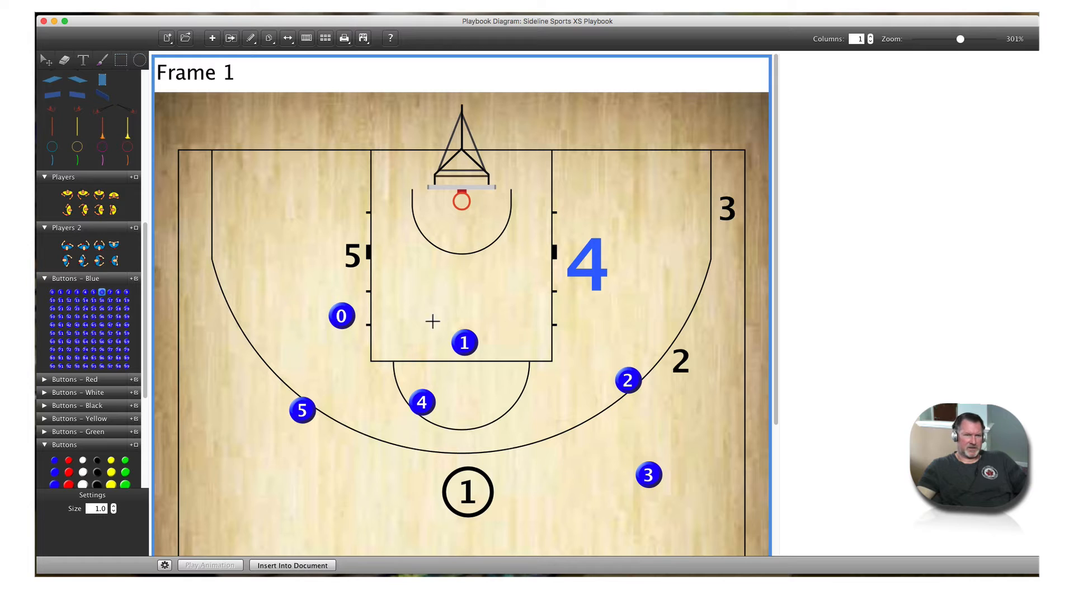
Erase the blue numbered buttons 0 through 5 from the court.
{"action": "scroll", "coordinate": [81, 214], "scroll_direction": "up", "scroll_amount": 10}
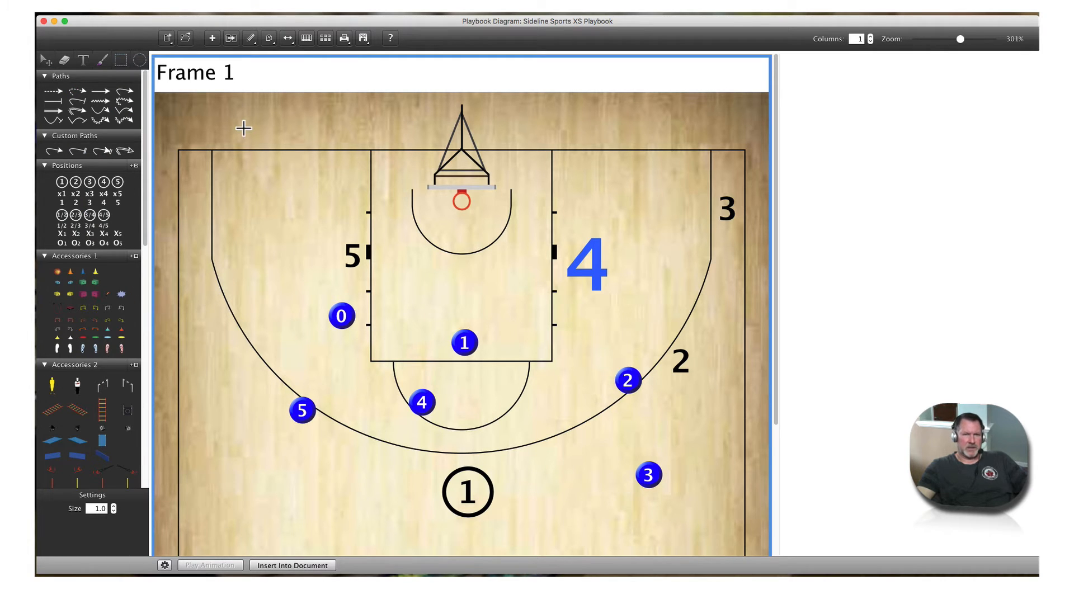
{"action": "left_click", "coordinate": [65, 62]}
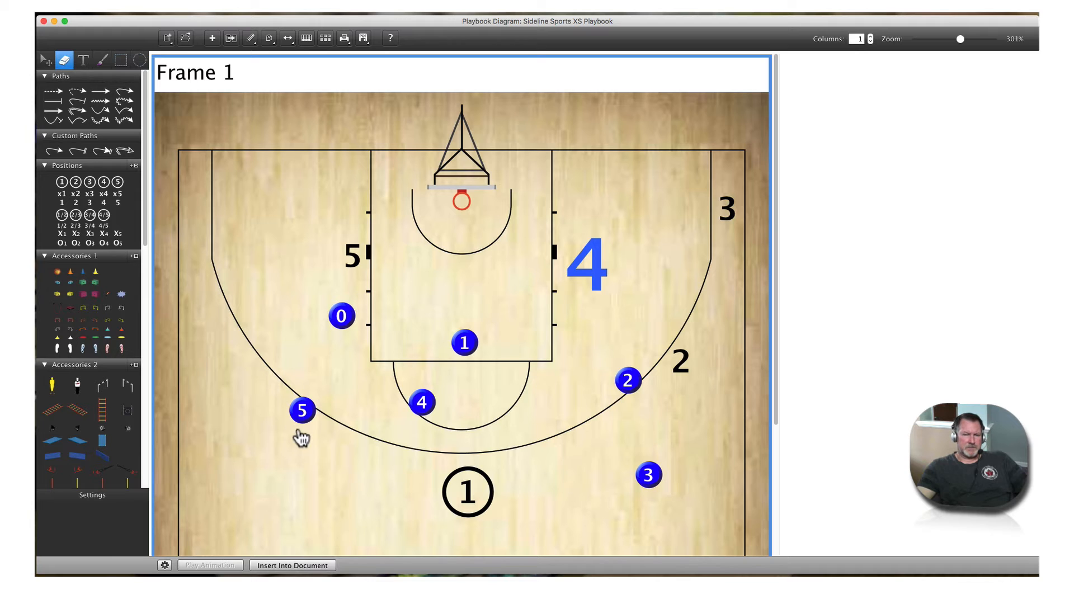
{"action": "left_click", "coordinate": [302, 411]}
{"action": "left_click", "coordinate": [343, 317]}
{"action": "left_click", "coordinate": [476, 345]}
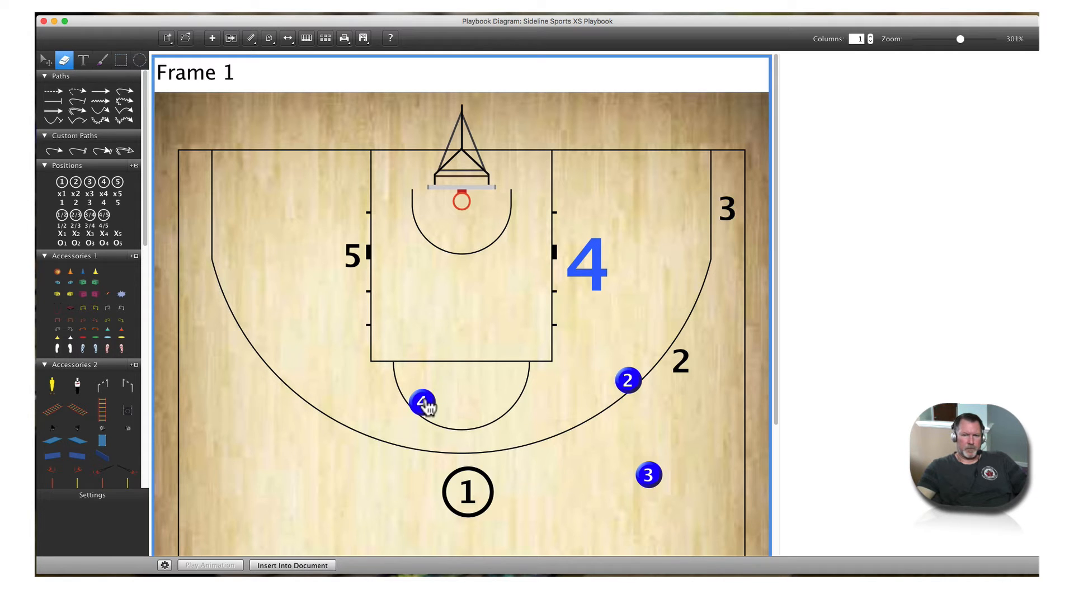
{"action": "left_click", "coordinate": [425, 405]}
{"action": "left_click", "coordinate": [629, 383]}
{"action": "left_click", "coordinate": [649, 475]}
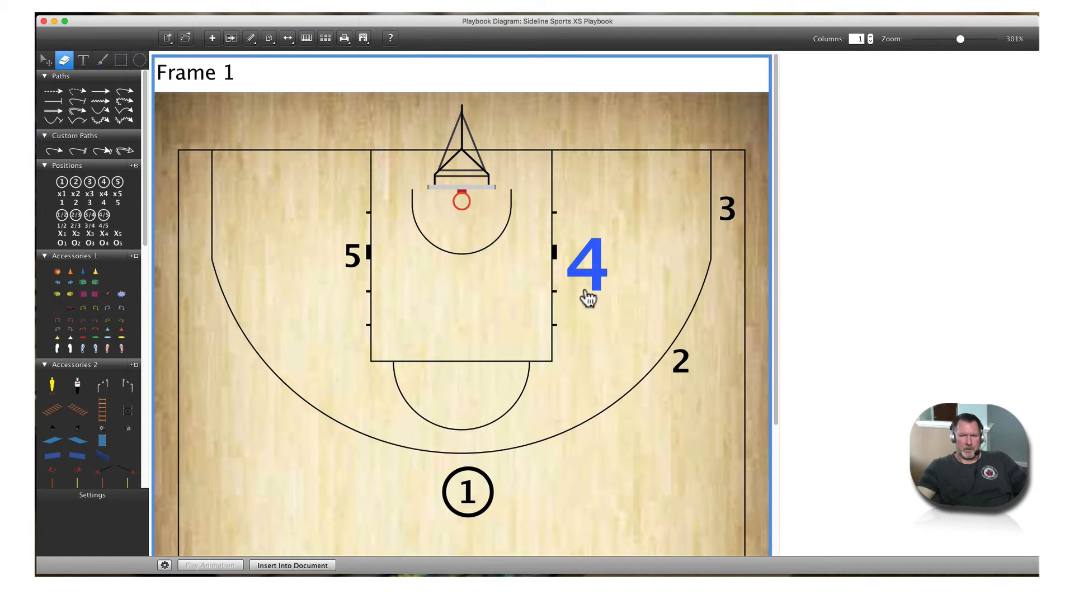
Replace the enlarged blue 4 with a plain black 4 at the right block.
{"action": "left_click", "coordinate": [588, 272]}
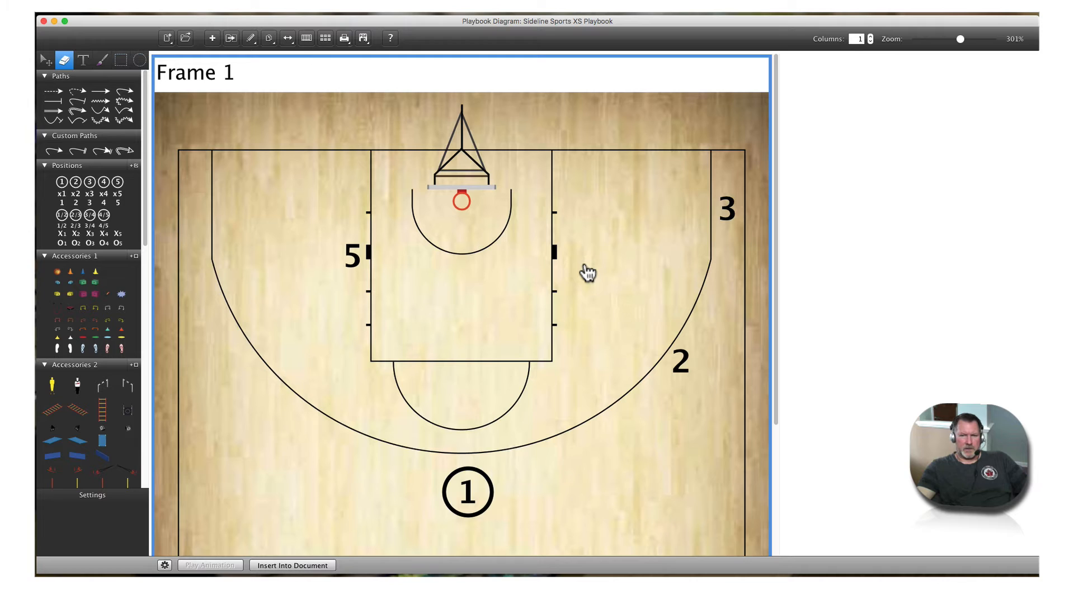
{"action": "left_click", "coordinate": [103, 203]}
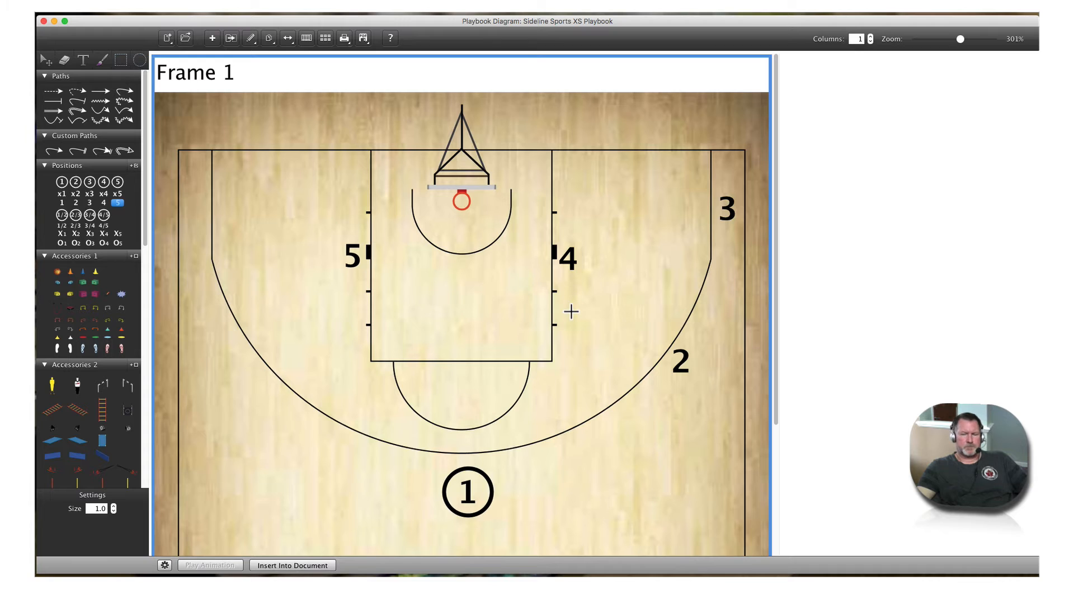
Draw a large four-sided shaded area over the lane and two small shaded squares, near the basket and at the free-throw line.
{"action": "left_click", "coordinate": [103, 60]}
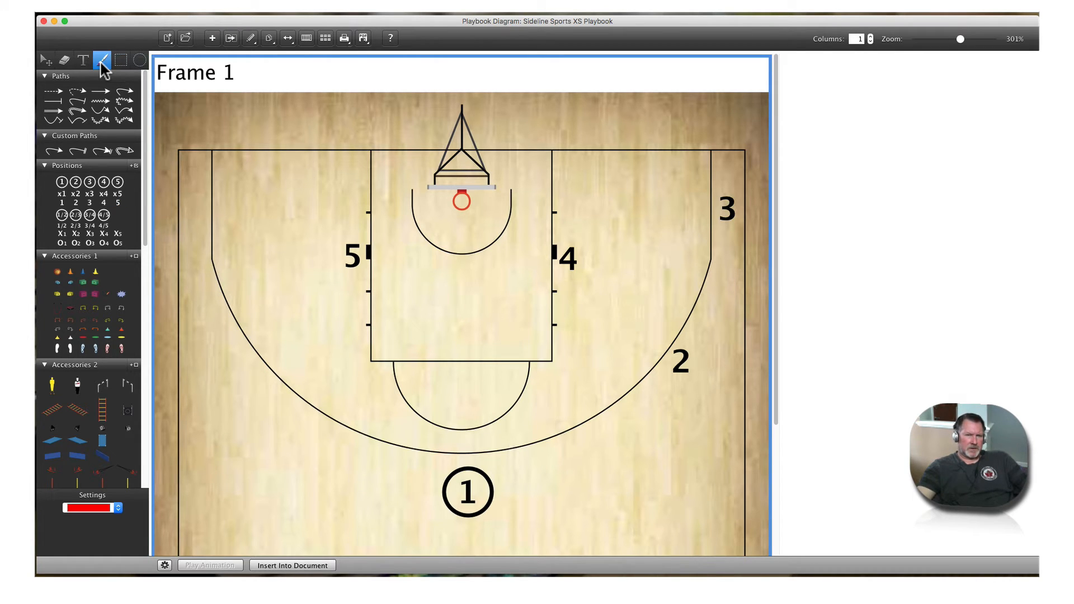
{"action": "left_click", "coordinate": [121, 60]}
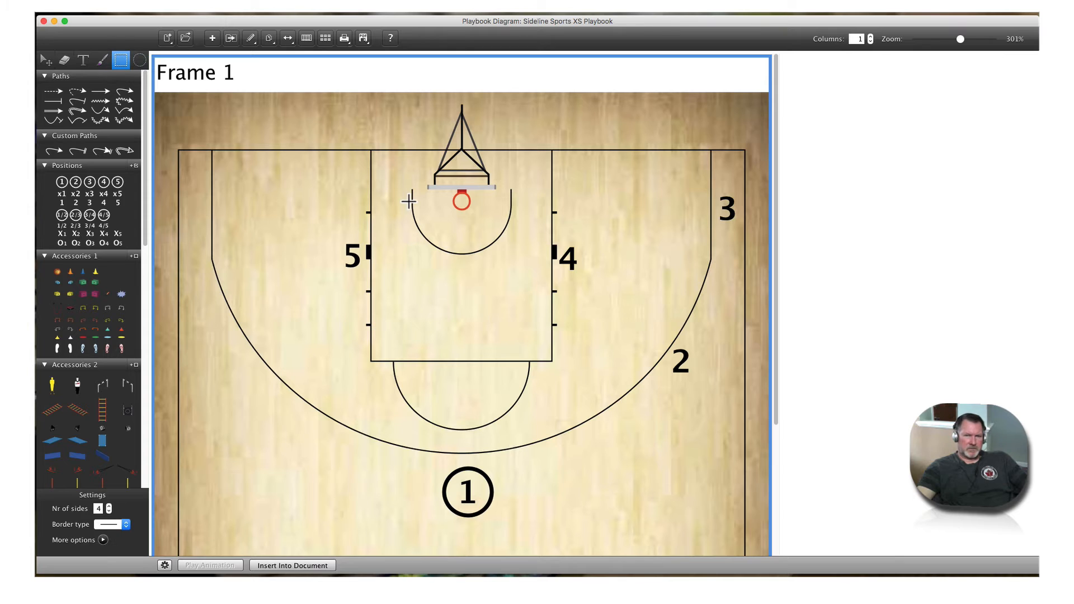
{"action": "left_click_drag", "start_coordinate": [350, 179], "coordinate": [600, 387]}
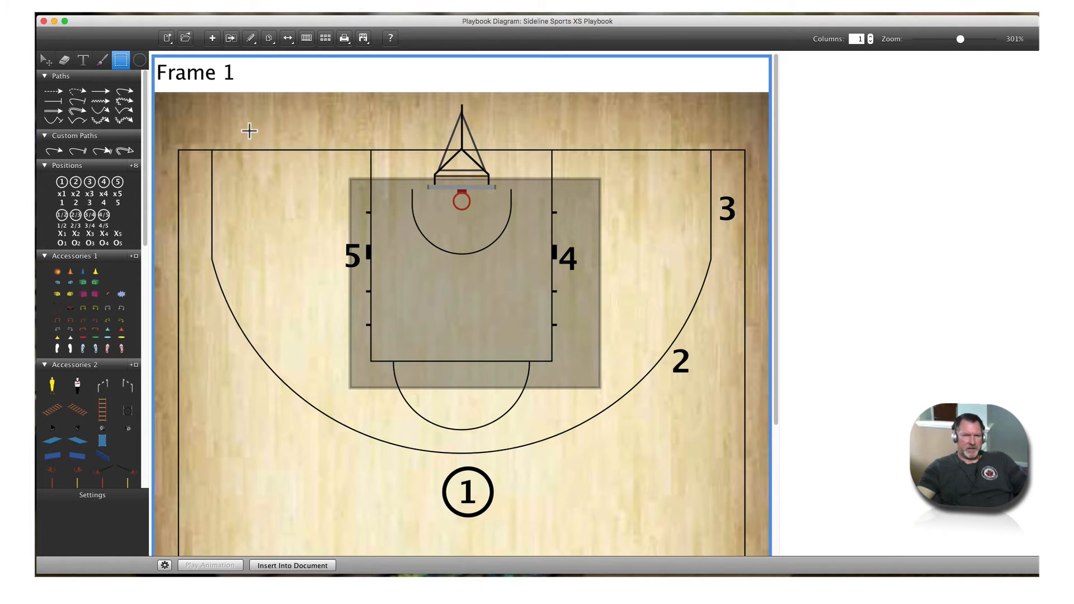
{"action": "left_click", "coordinate": [461, 231]}
{"action": "left_click", "coordinate": [457, 351]}
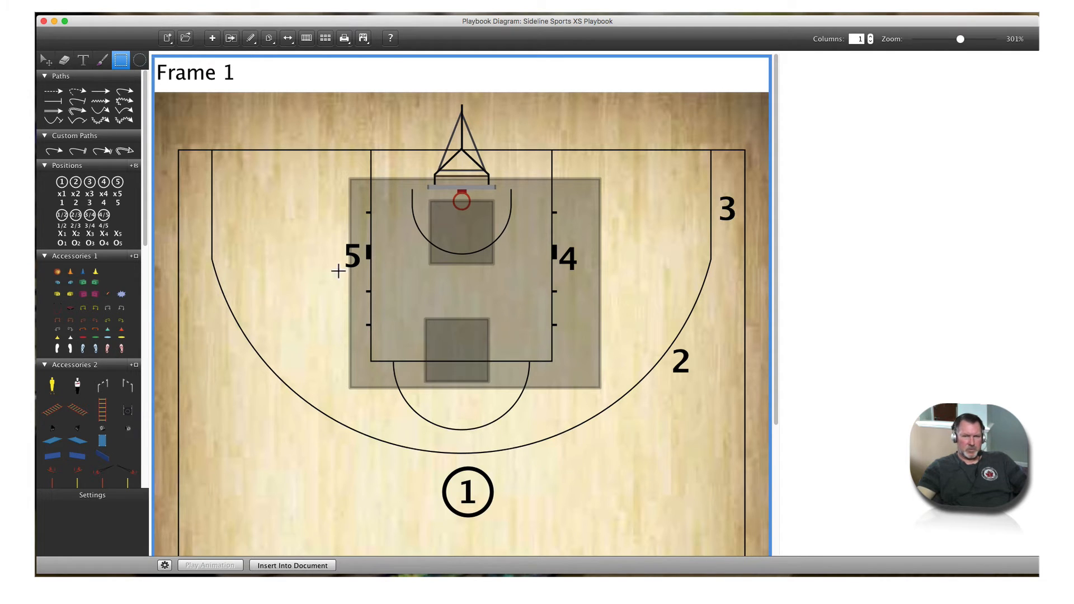
Erase the large shaded area over the lane and the two small shaded squares inside it.
{"action": "left_click", "coordinate": [63, 60]}
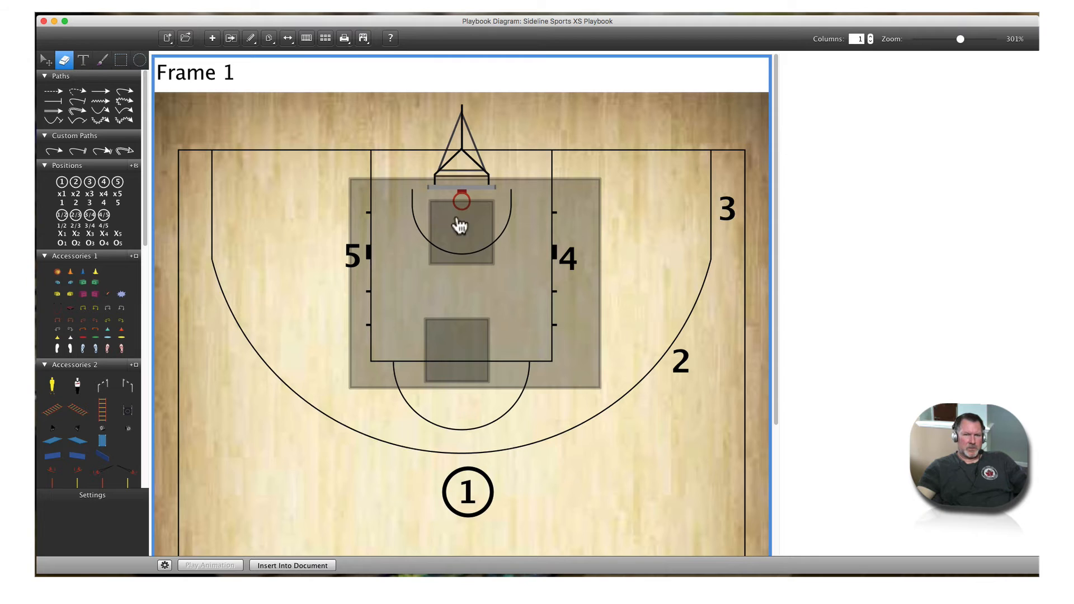
{"action": "left_click", "coordinate": [471, 229]}
{"action": "left_click", "coordinate": [460, 336]}
{"action": "left_click", "coordinate": [459, 241]}
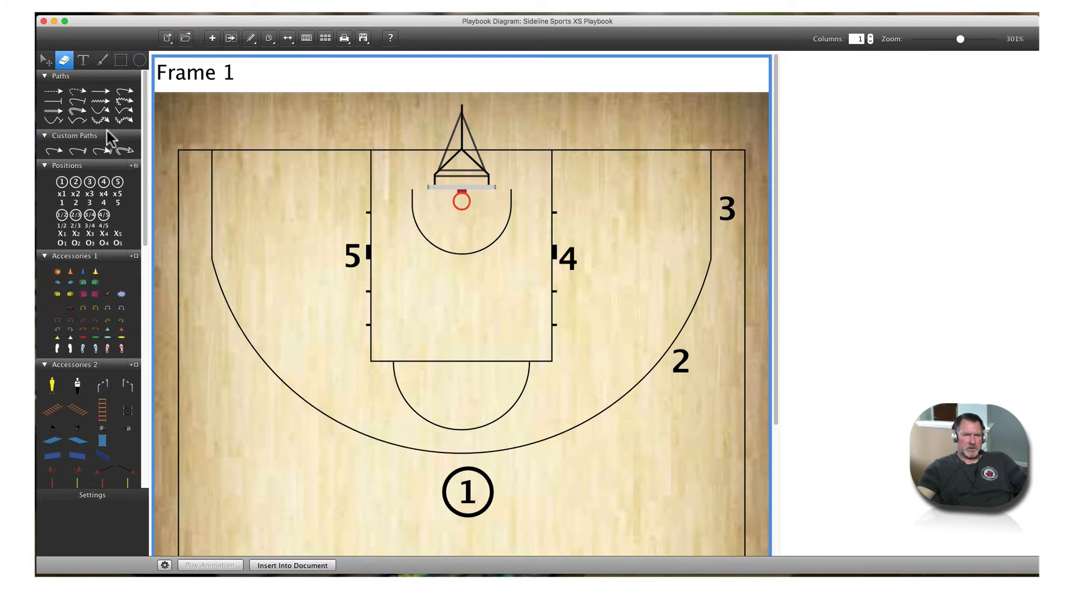
Draw a shaded circle near the 5, then shrink it and position it in the left corner of the court.
{"action": "left_click", "coordinate": [139, 60]}
{"action": "left_click_drag", "start_coordinate": [266, 192], "coordinate": [457, 365]}
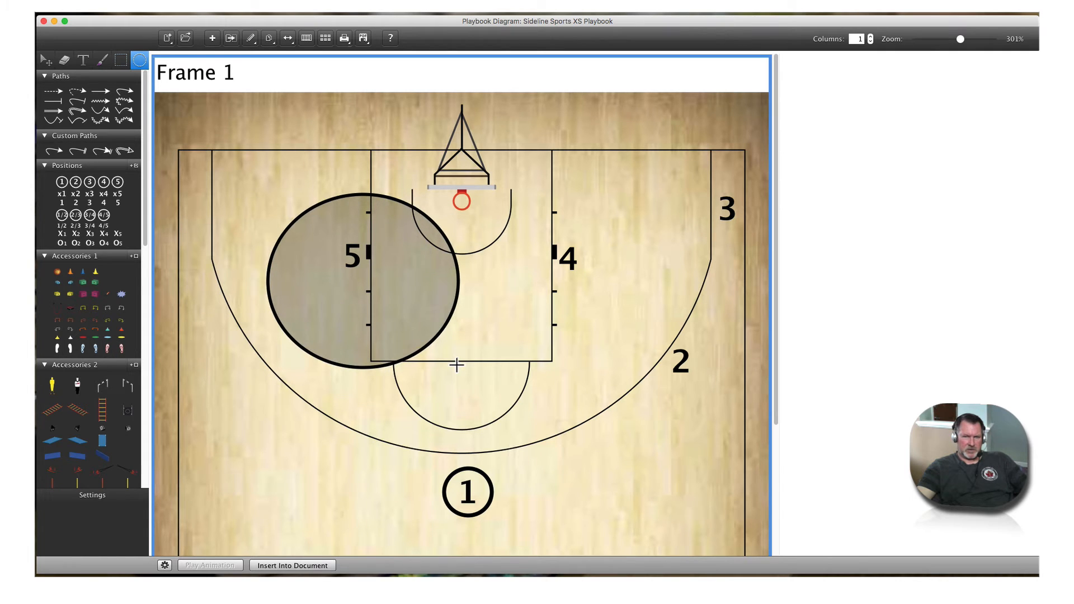
{"action": "left_click", "coordinate": [47, 60]}
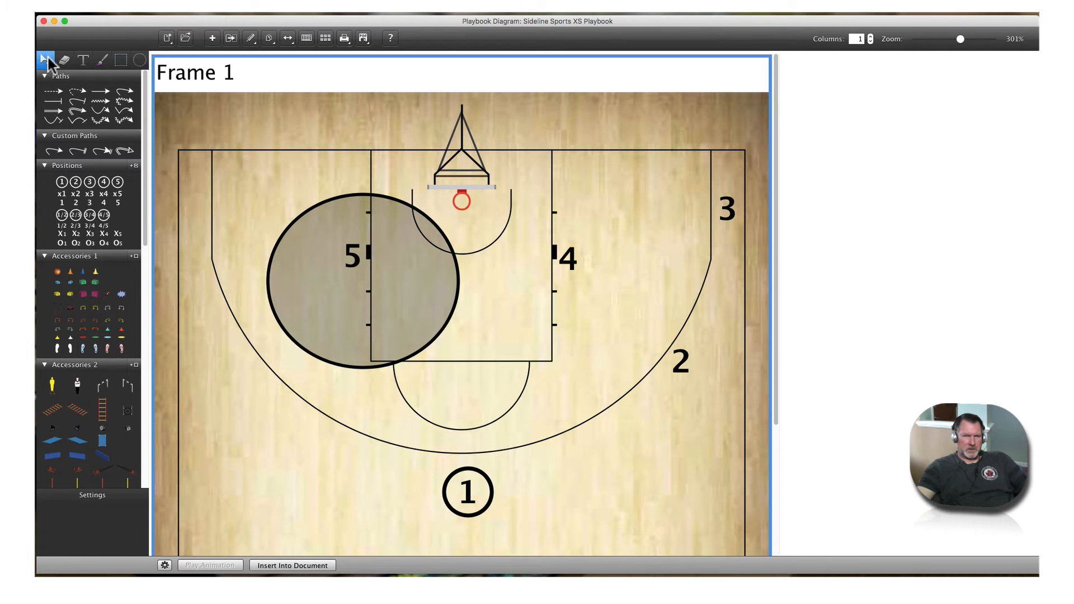
{"action": "left_click_drag", "start_coordinate": [350, 256], "coordinate": [286, 241]}
{"action": "left_click_drag", "start_coordinate": [364, 333], "coordinate": [307, 267]}
{"action": "left_click_drag", "start_coordinate": [446, 283], "coordinate": [358, 263]}
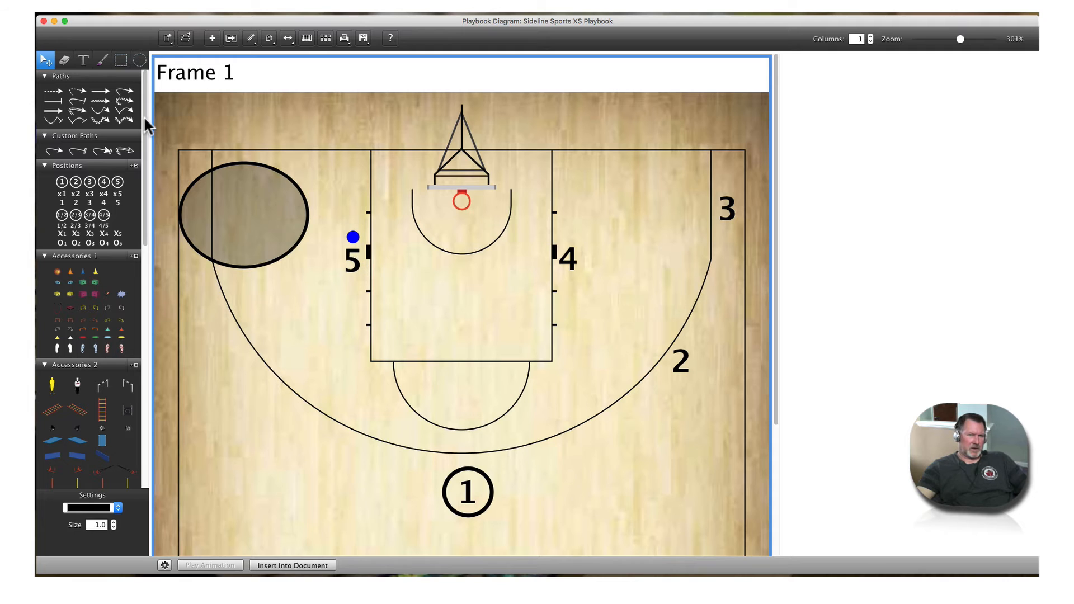
Draw a blue dashed arrow from 1 to 2 and a curved solid blue arrow from 4 across the lane to the left wing.
{"action": "left_click", "coordinate": [60, 91]}
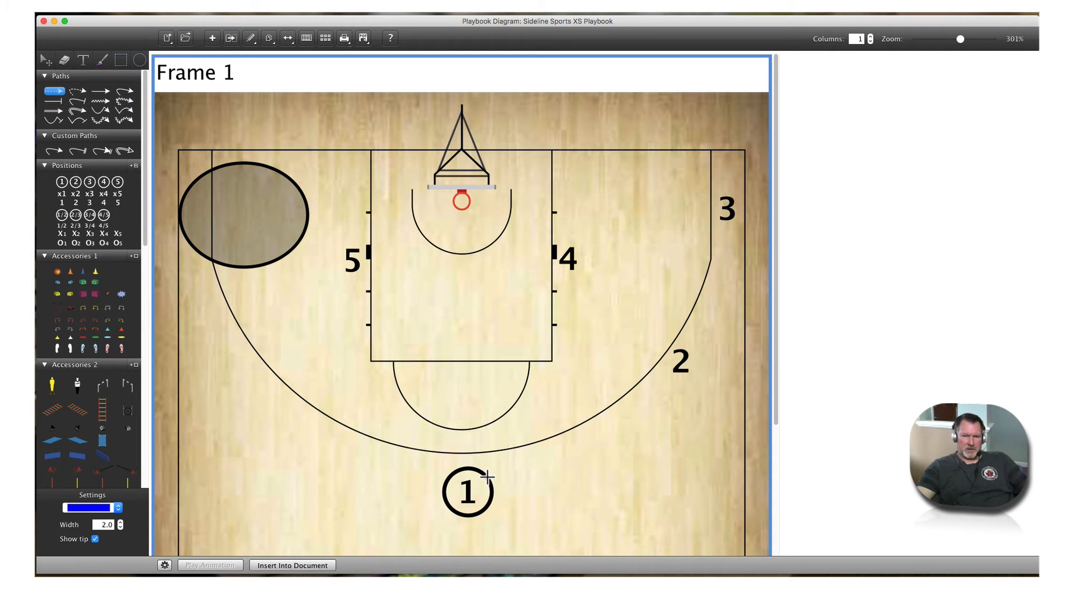
{"action": "left_click_drag", "start_coordinate": [487, 477], "coordinate": [667, 358]}
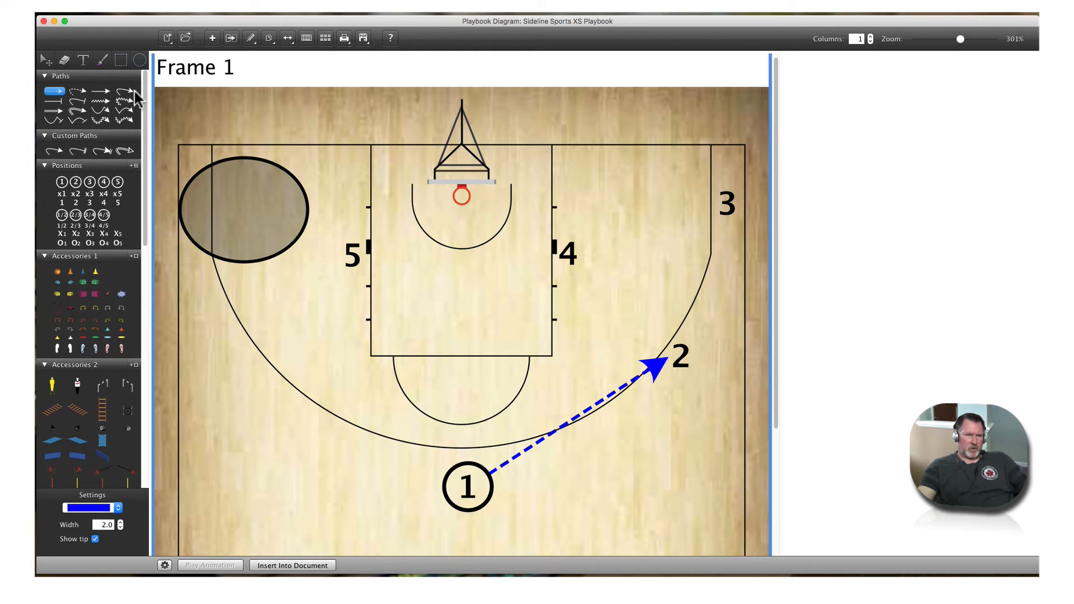
{"action": "left_click", "coordinate": [101, 91]}
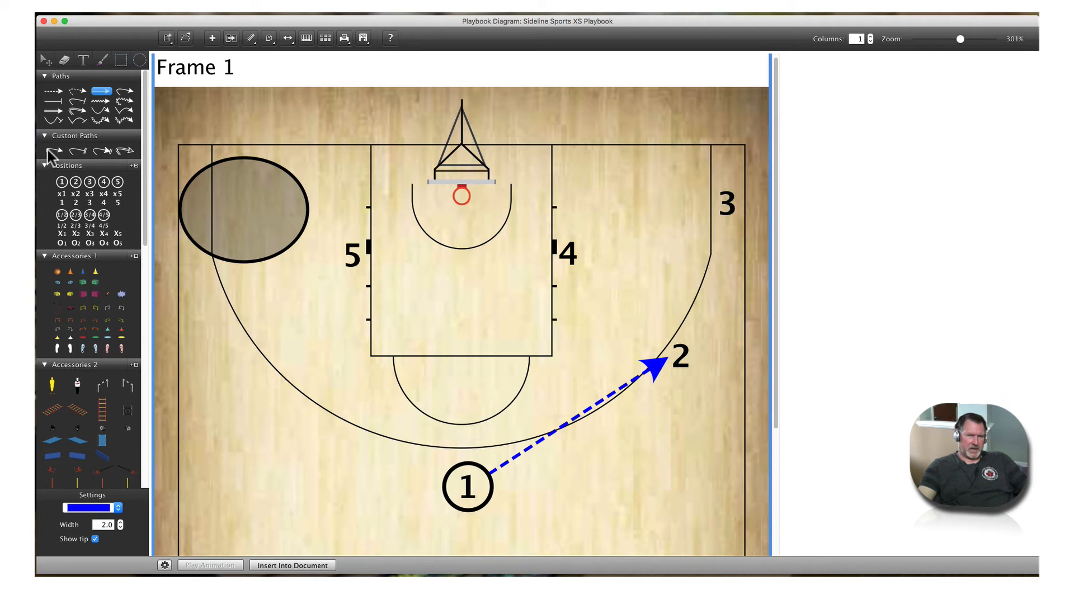
{"action": "left_click", "coordinate": [125, 93]}
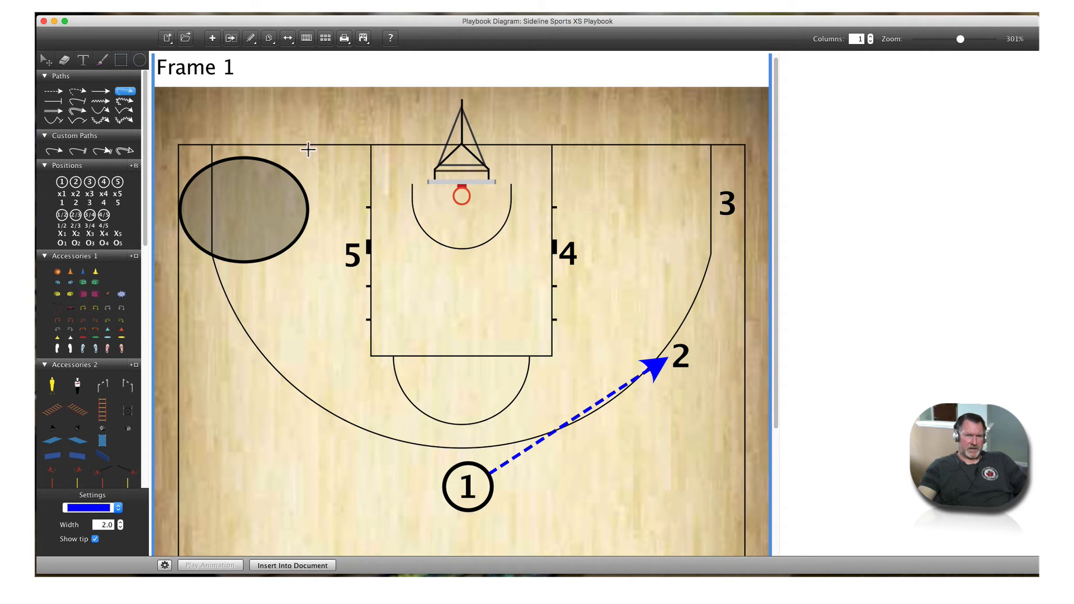
{"action": "mouse_move", "coordinate": [546, 255]}
{"action": "left_mouse_down"}
{"action": "mouse_move", "coordinate": [422, 233]}
{"action": "mouse_move", "coordinate": [349, 269]}
{"action": "mouse_move", "coordinate": [250, 366]}
{"action": "left_mouse_up"}
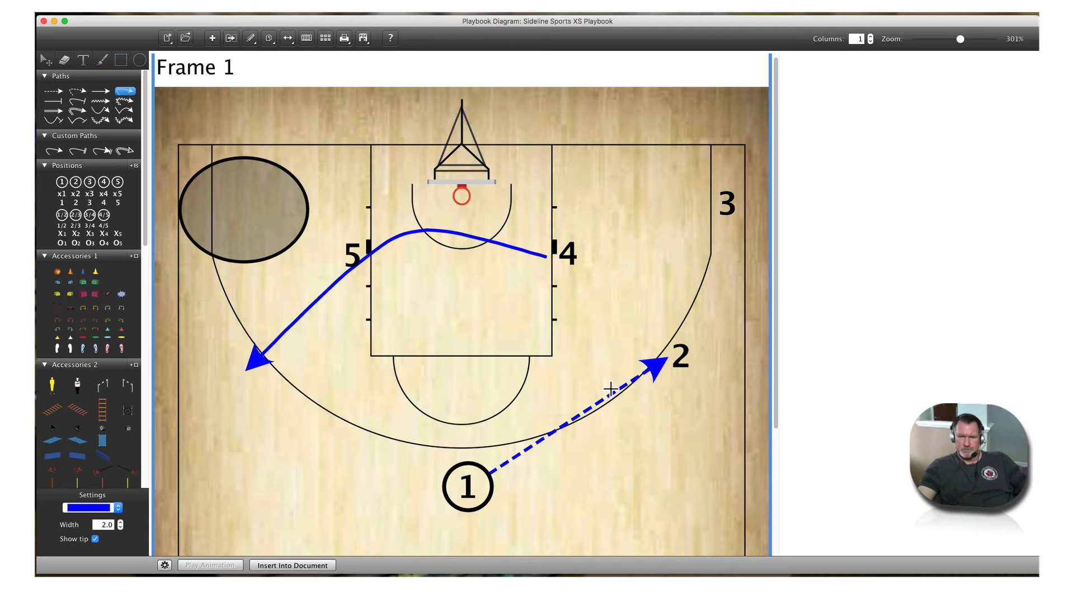
{"action": "left_click_drag", "start_coordinate": [354, 250], "coordinate": [683, 214]}
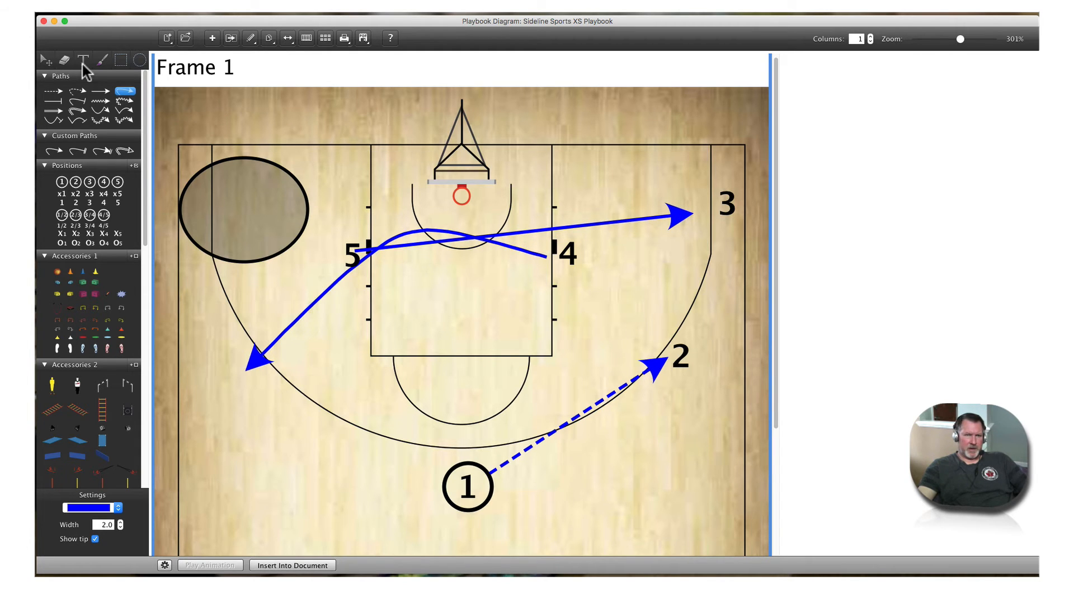
{"action": "left_click", "coordinate": [65, 60]}
{"action": "left_click", "coordinate": [603, 221]}
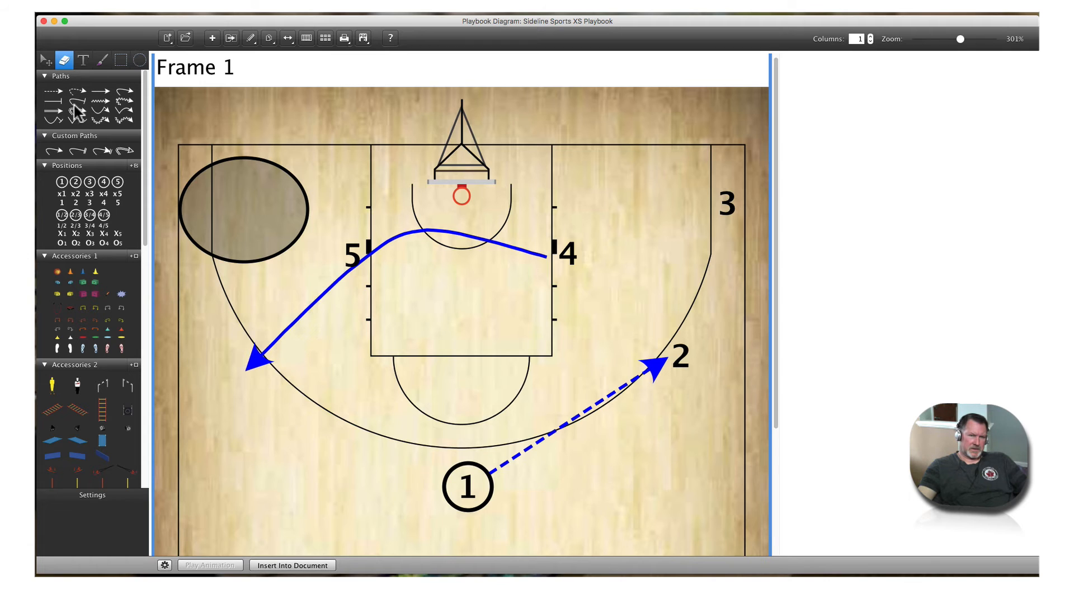
Draw a straight blue line ending in a screen bar from 5 across the lane to 3.
{"action": "left_click", "coordinate": [54, 101]}
{"action": "mouse_move", "coordinate": [360, 253]}
{"action": "left_mouse_down"}
{"action": "mouse_move", "coordinate": [580, 235]}
{"action": "mouse_move", "coordinate": [700, 203]}
{"action": "left_mouse_up"}
{"action": "scroll", "coordinate": [700, 203], "scroll_direction": "up", "scroll_amount": 1}
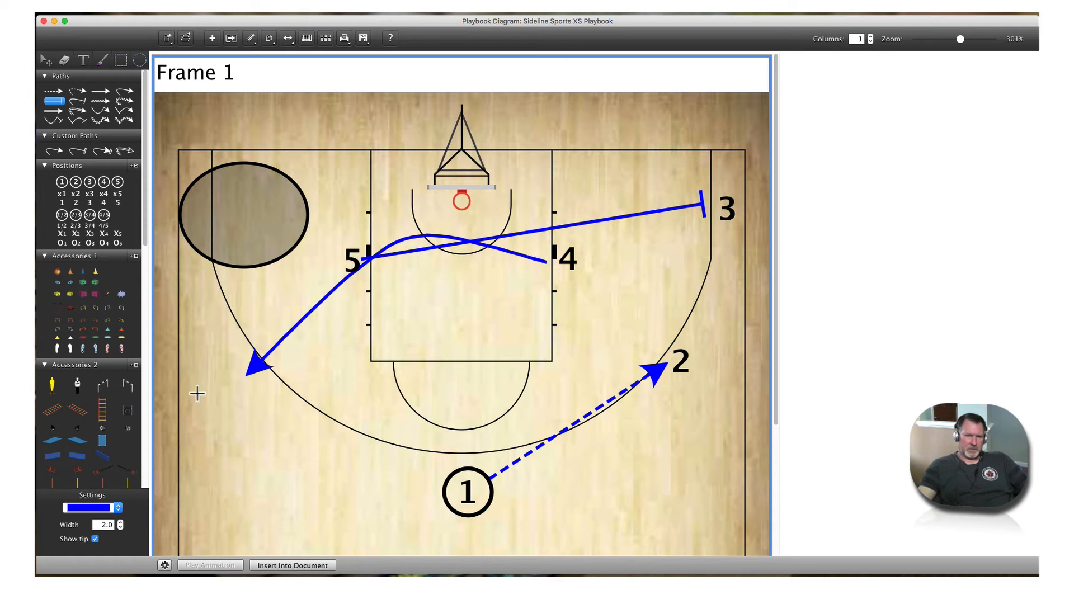
Set the path color to red and width to 1.4, and draw a straight arrow from 1 into the shaded left-corner circle.
{"action": "left_click", "coordinate": [116, 507]}
{"action": "left_click", "coordinate": [53, 531]}
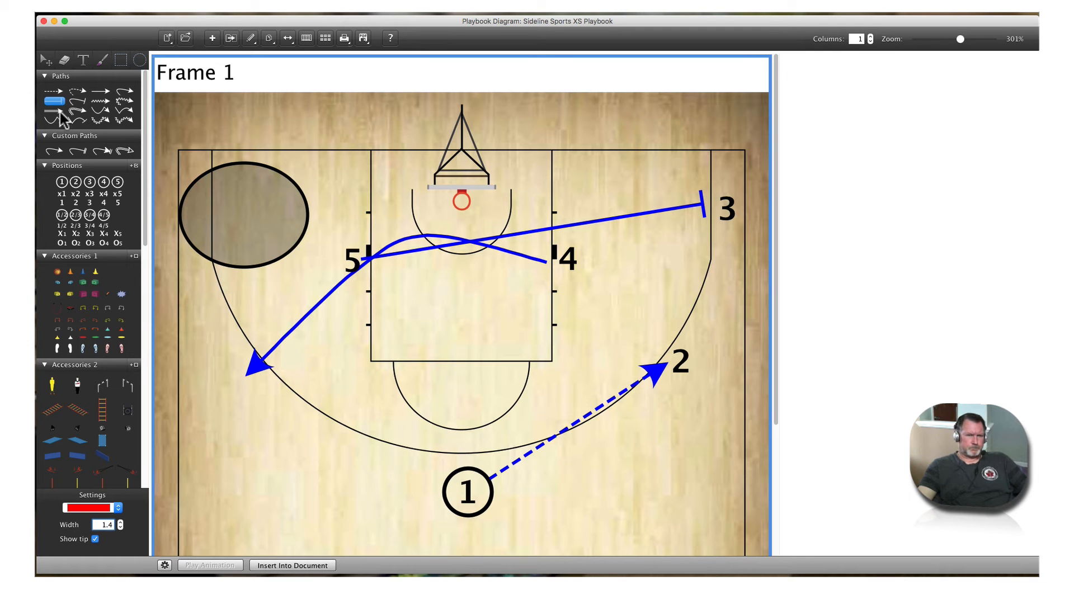
{"action": "left_click", "coordinate": [102, 92]}
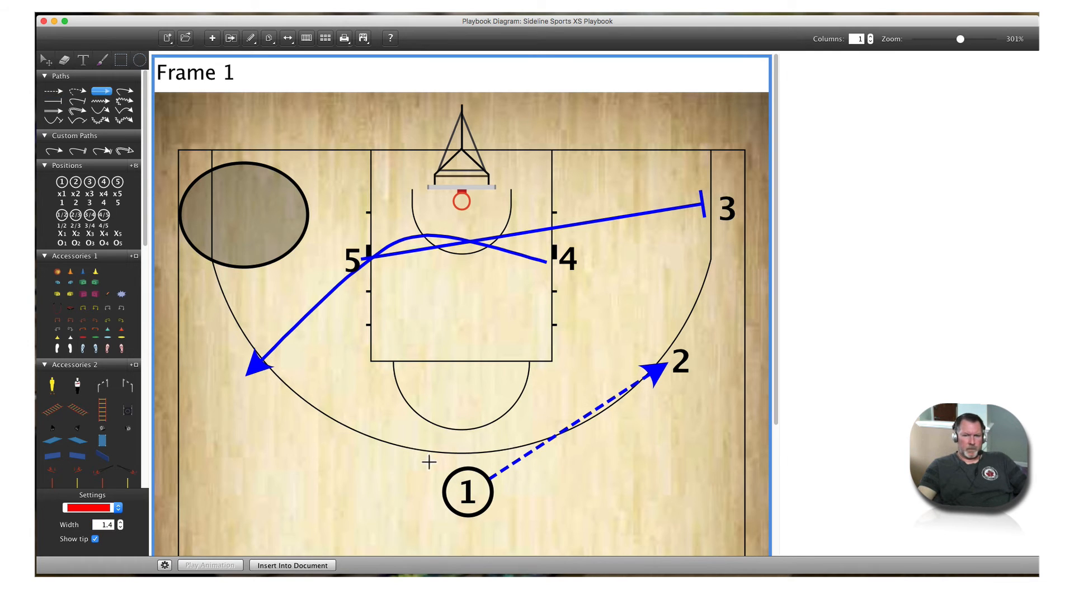
{"action": "left_click_drag", "start_coordinate": [457, 494], "coordinate": [194, 182]}
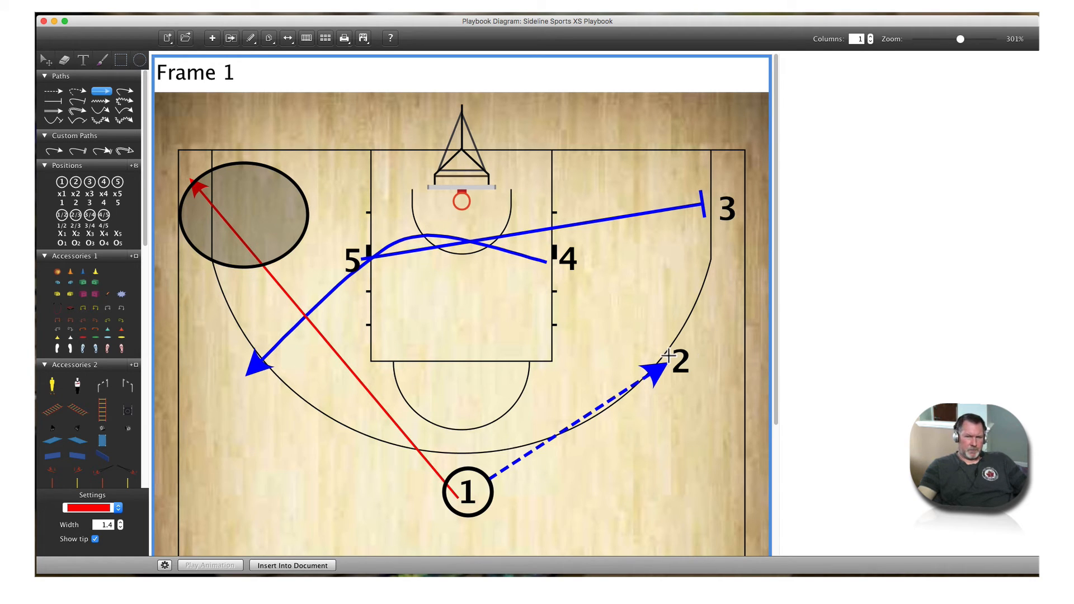
Place a basketball on the three-point arc just above player 2.
{"action": "left_click", "coordinate": [57, 272]}
{"action": "left_click", "coordinate": [674, 340]}
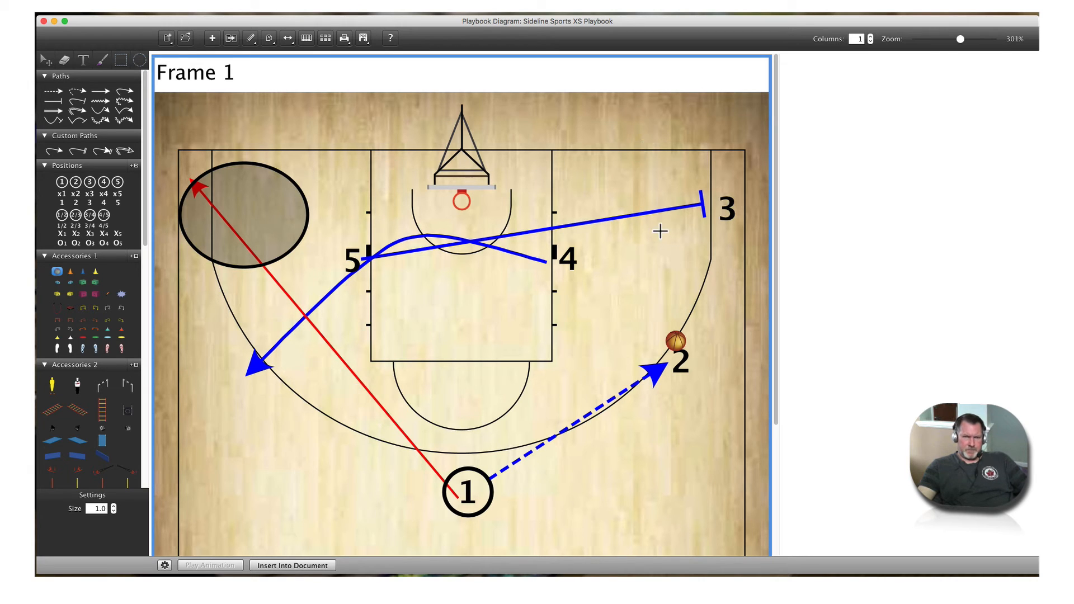
Add a second, empty half-court frame to the diagram and view it below Frame 1.
{"action": "left_click", "coordinate": [212, 38]}
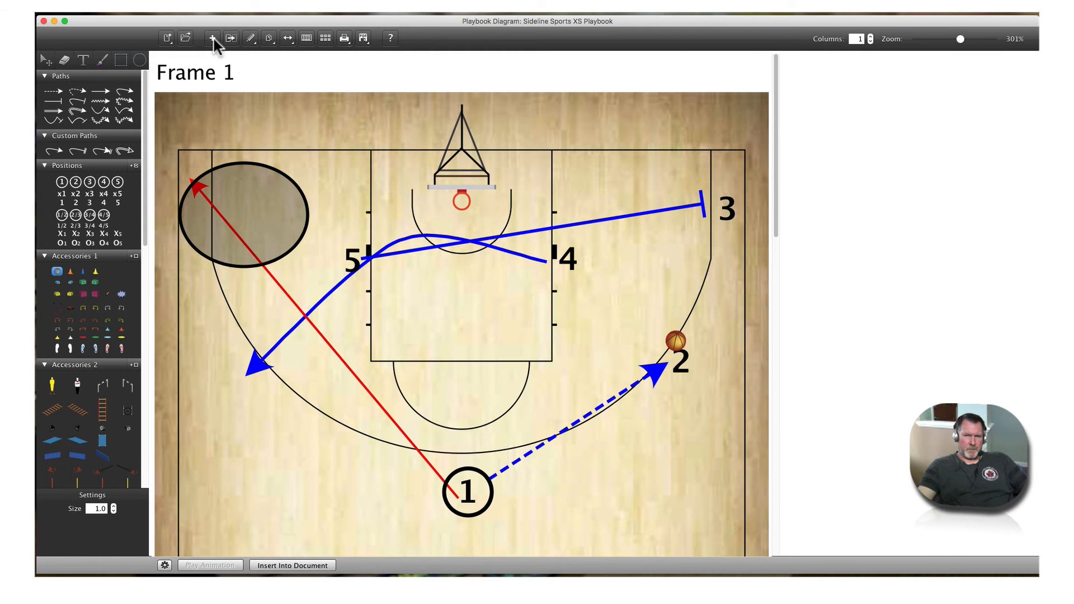
{"action": "scroll", "coordinate": [373, 118], "scroll_direction": "down", "scroll_amount": 10}
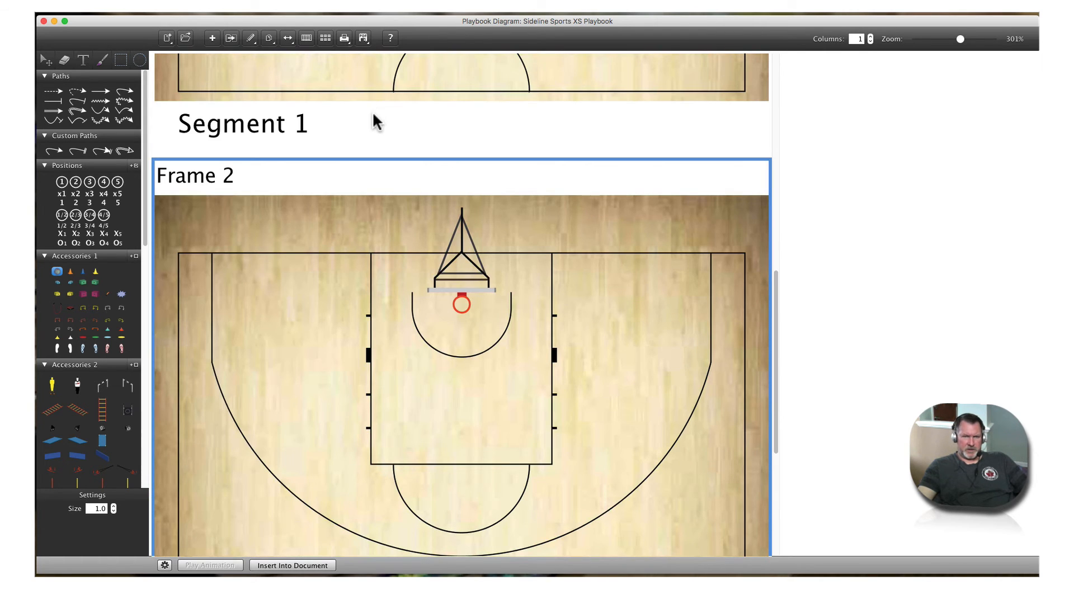
{"action": "scroll", "coordinate": [438, 148], "scroll_direction": "up", "scroll_amount": 2}
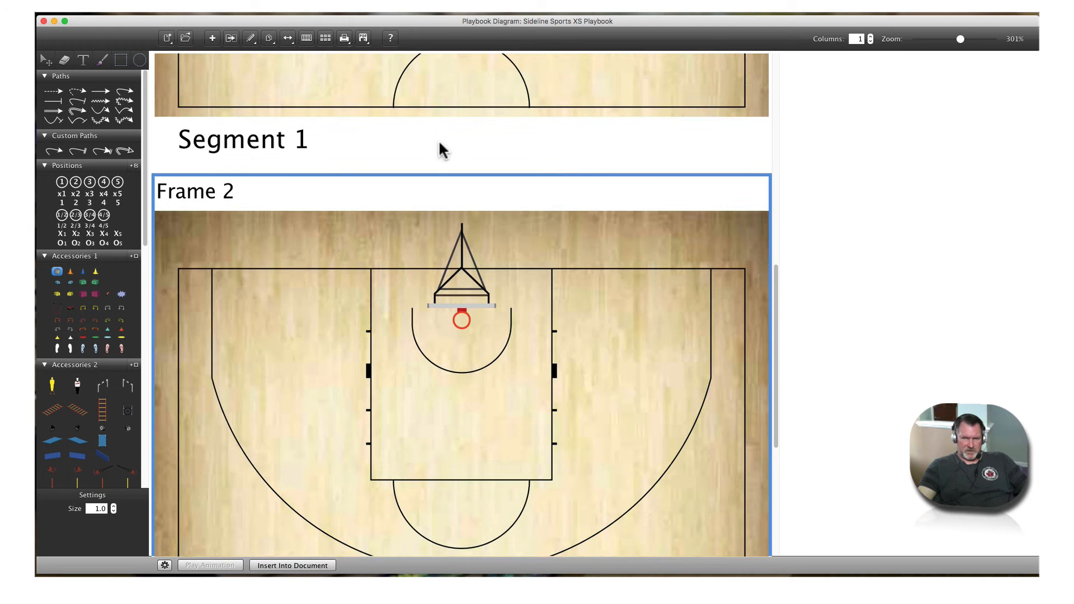
{"action": "scroll", "coordinate": [568, 169], "scroll_direction": "up", "scroll_amount": 2}
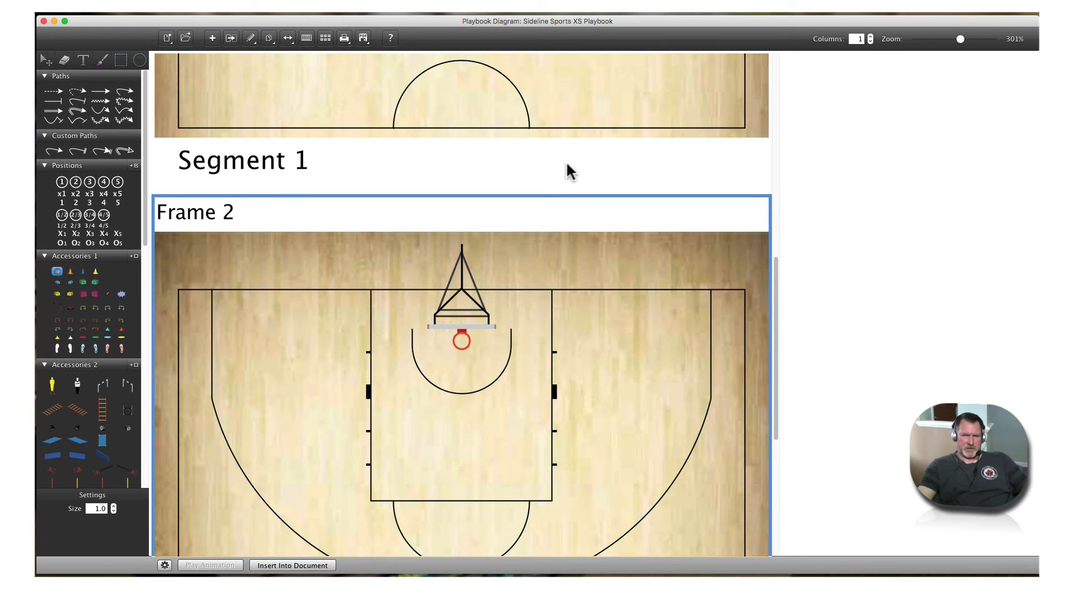
{"action": "scroll", "coordinate": [699, 191], "scroll_direction": "up", "scroll_amount": 1}
{"action": "scroll", "coordinate": [722, 213], "scroll_direction": "up", "scroll_amount": 1}
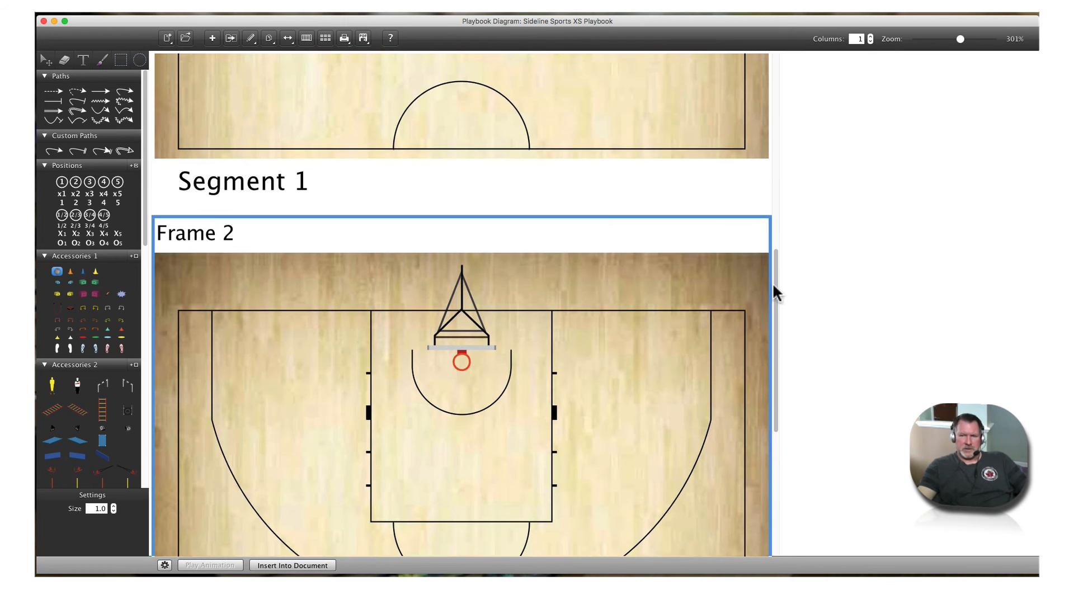
Set the layout to 3 columns to place Frame 2 beside Frame 1, and view Frame 2 down to its description area.
{"action": "left_click_drag", "start_coordinate": [774, 293], "coordinate": [783, 70]}
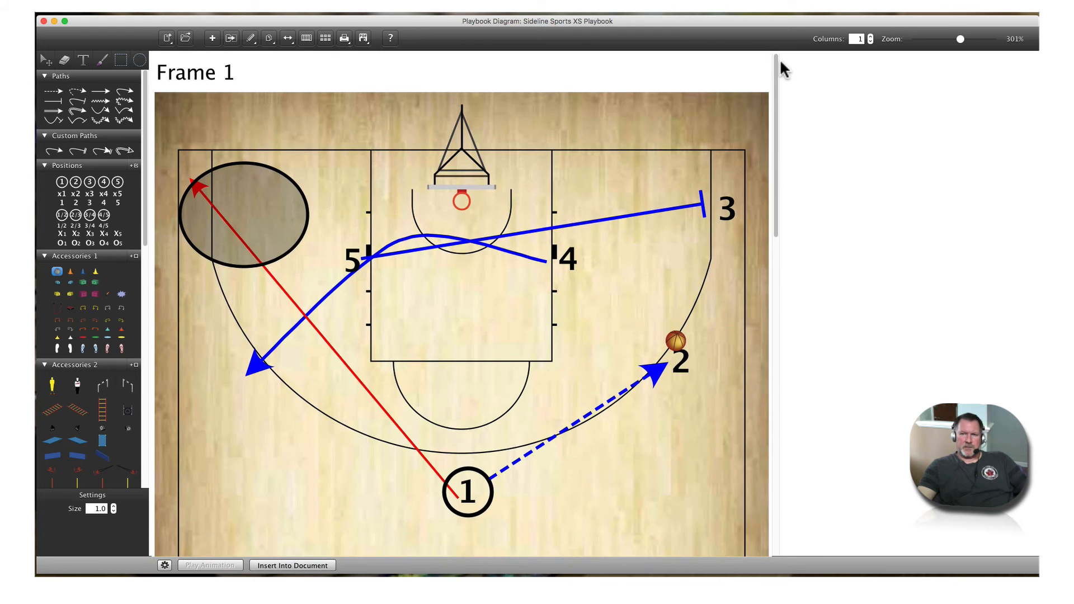
{"action": "left_click", "coordinate": [869, 36]}
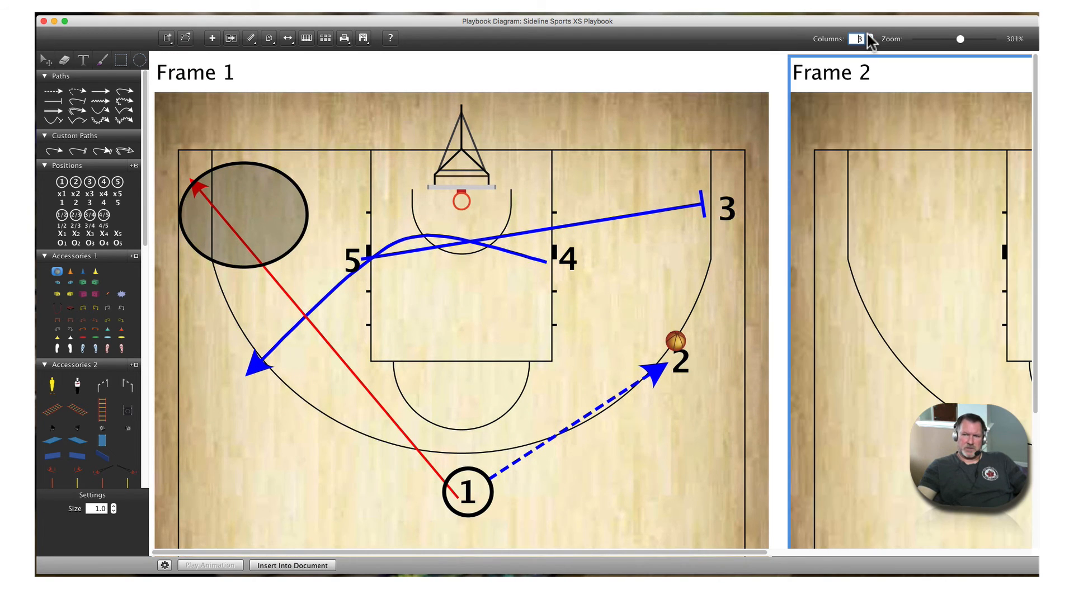
{"action": "scroll", "coordinate": [834, 178], "scroll_direction": "right", "scroll_amount": 10}
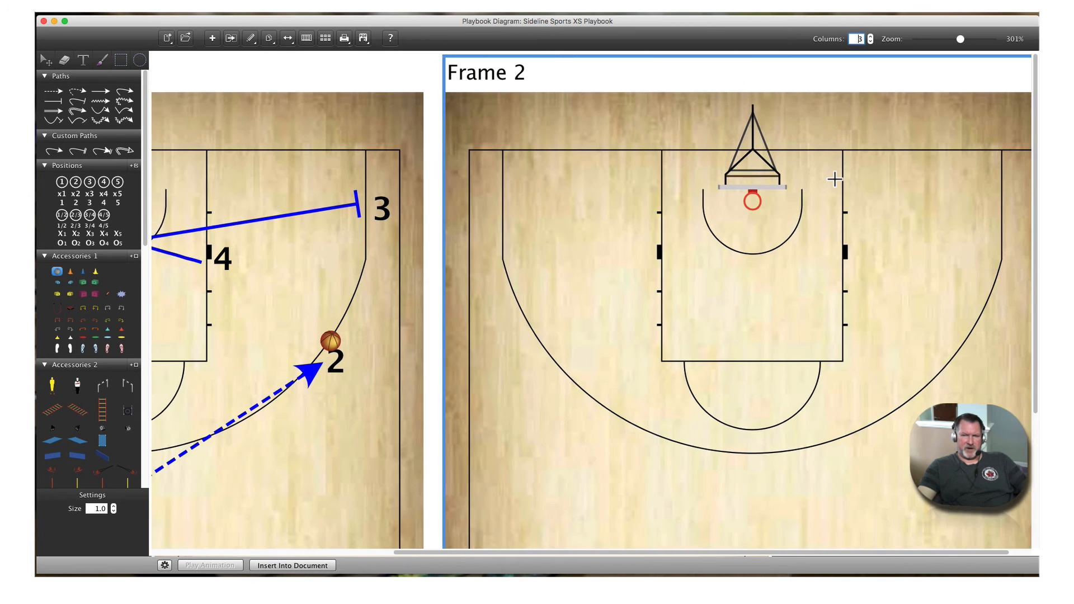
{"action": "scroll", "coordinate": [835, 179], "scroll_direction": "down", "scroll_amount": 5}
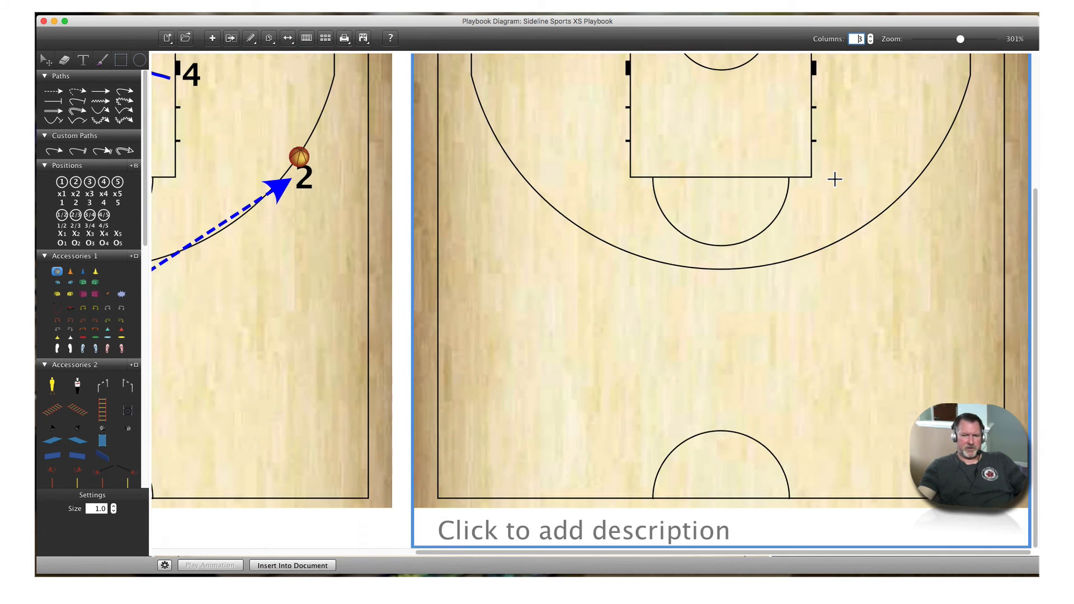